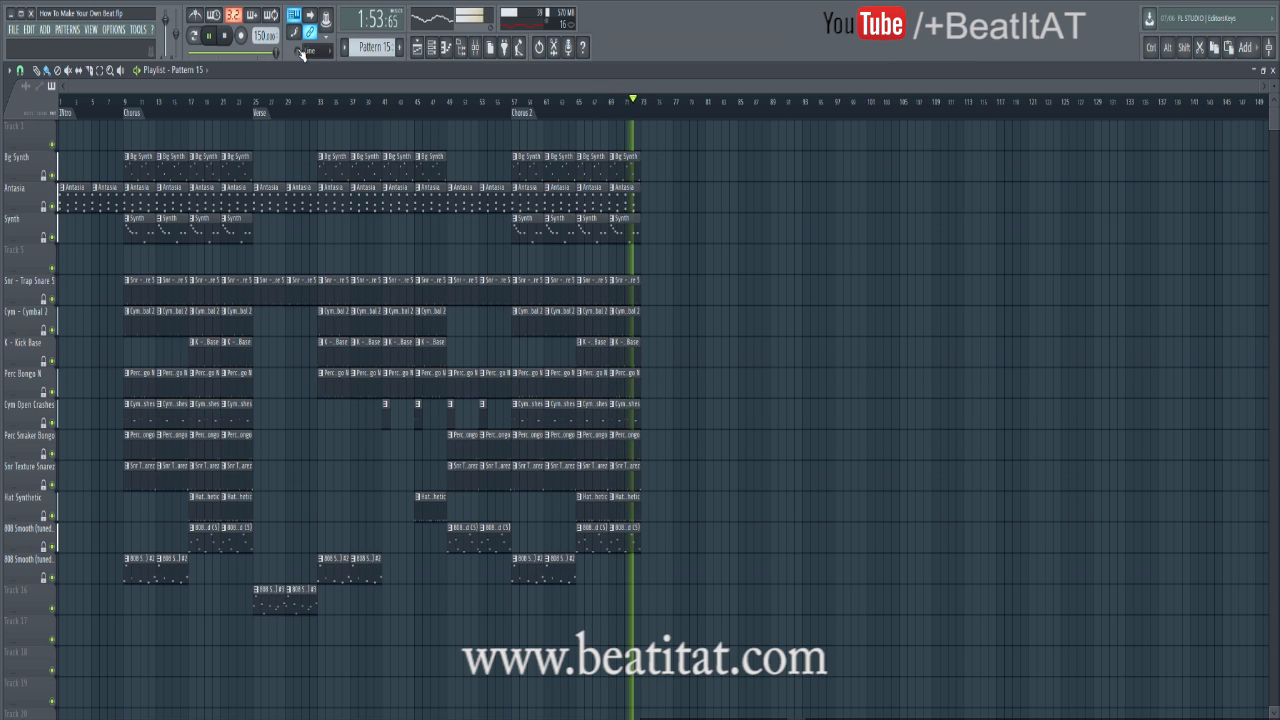
# Stop song playback and view the chord notes of the Antasia pattern in the piano roll
pyautogui.press('space')
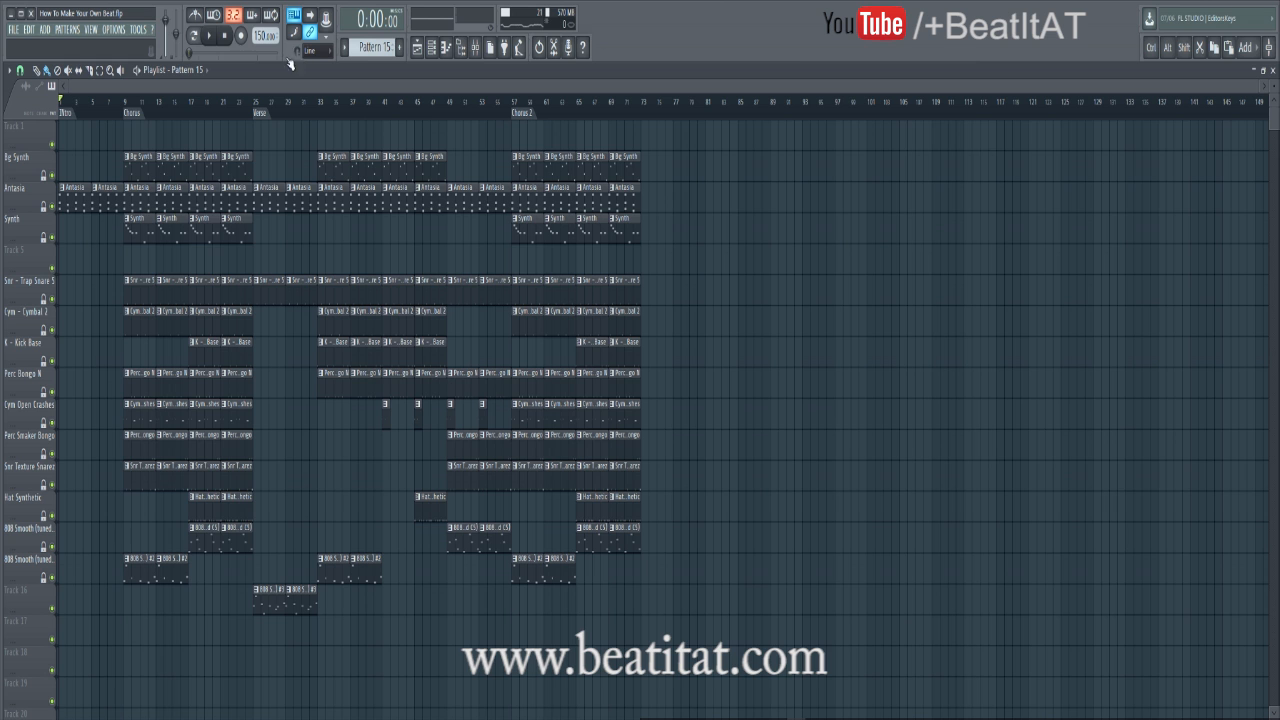
pyautogui.doubleClick(77, 201)
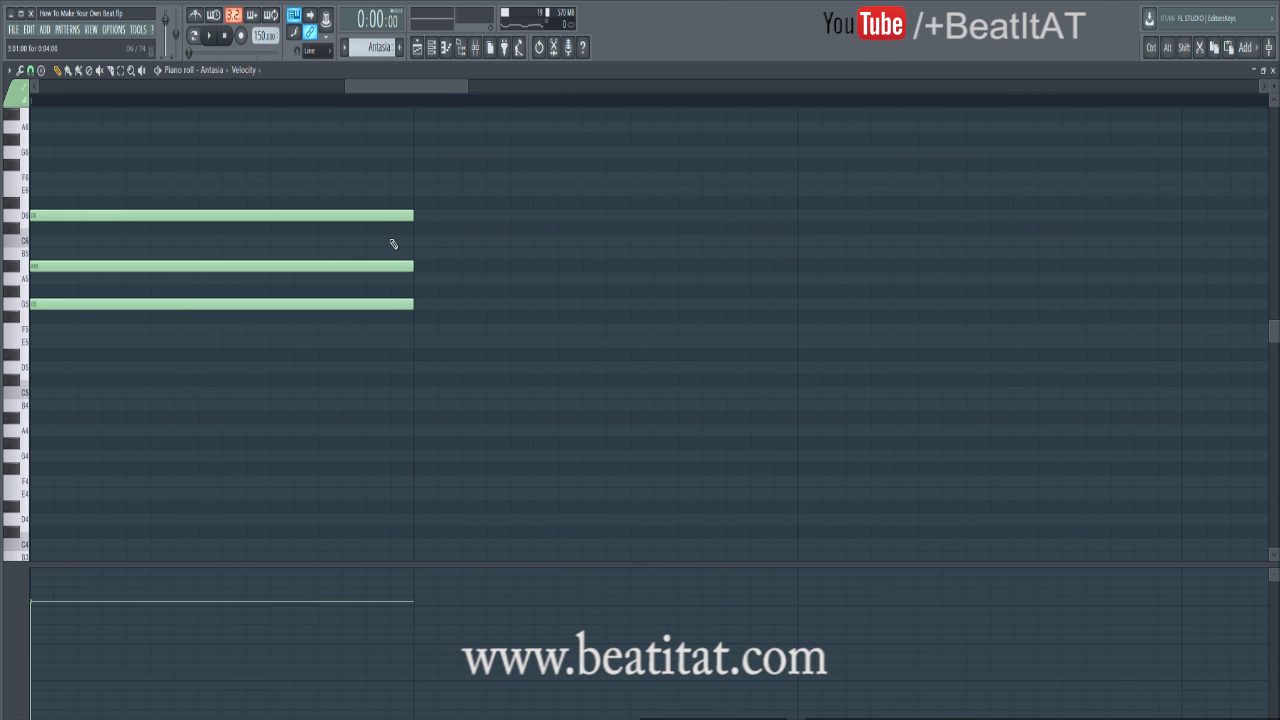
pyautogui.scroll(-6, 417, 246)
pyautogui.press('Escape')
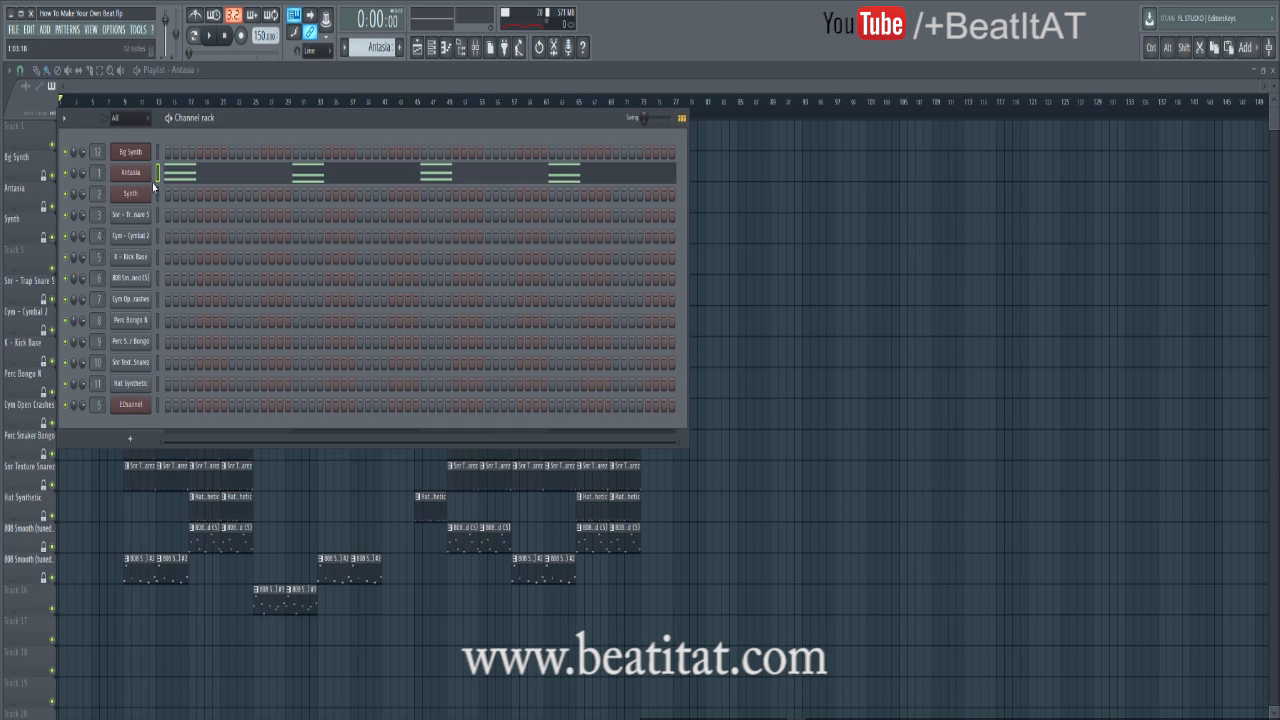
pyautogui.click(192, 176)
pyautogui.press('Escape')
pyautogui.rightClick(147, 148)
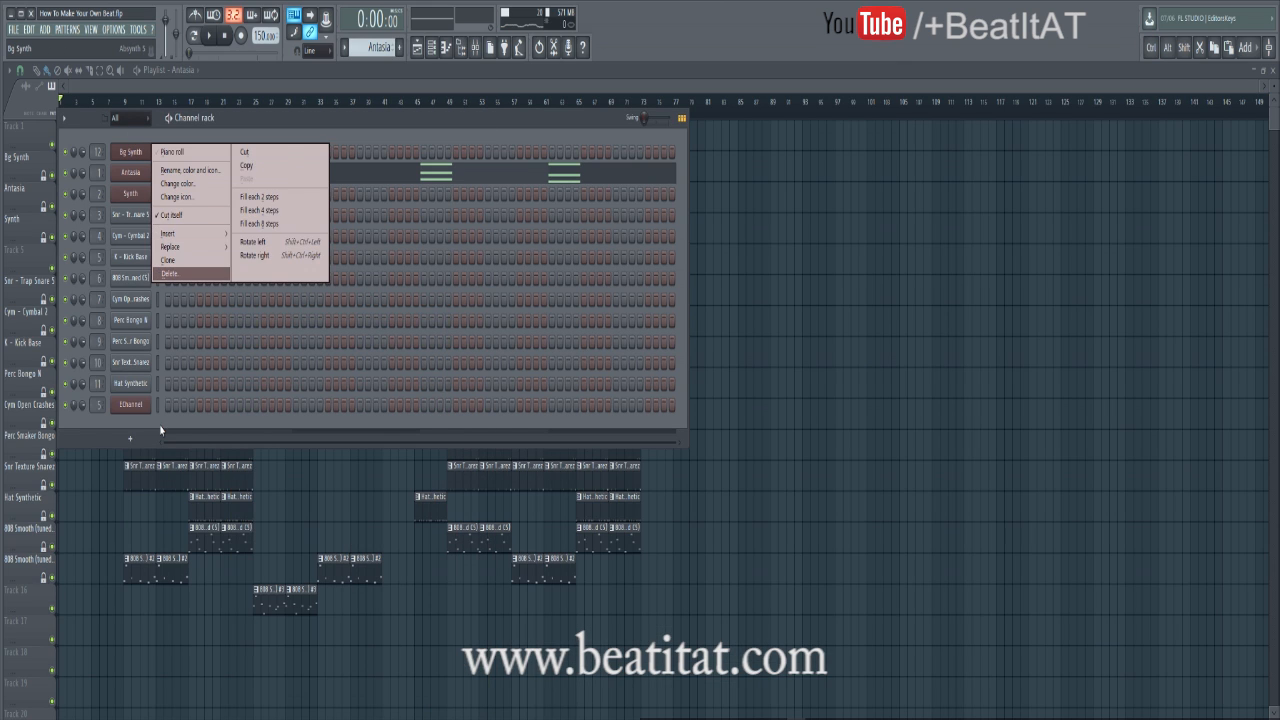
pyautogui.press('Escape')
pyautogui.press('F6')
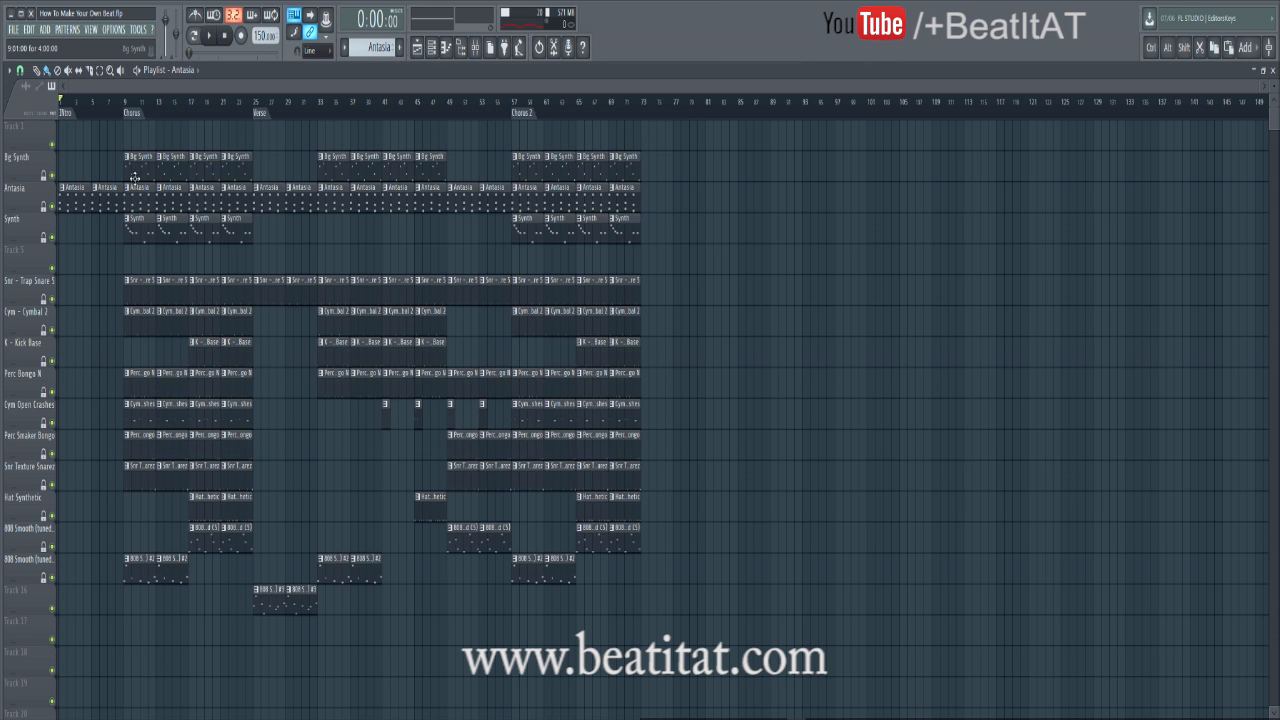
# View the Synth pattern's notes in the piano roll and return to the playlist
pyautogui.doubleClick(137, 217)
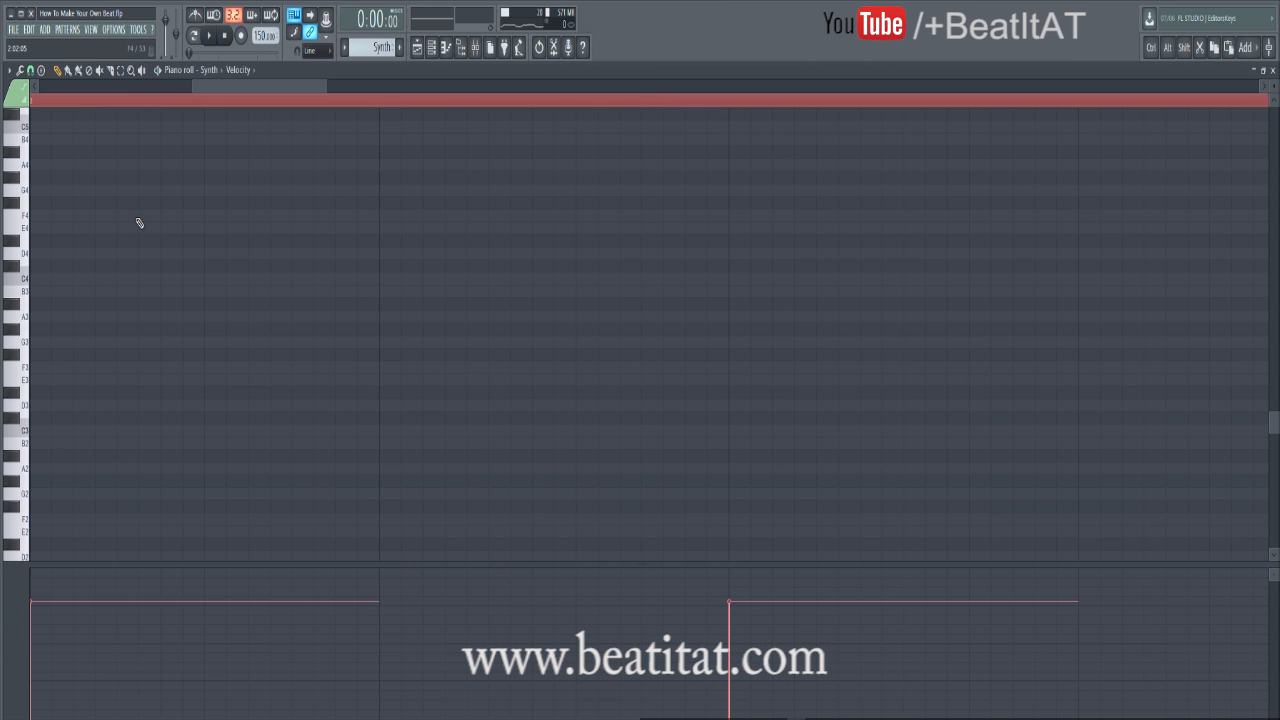
pyautogui.press('Escape')
pyautogui.press('Escape')
# Delete the selected melody notes above the chords in the Antasia pattern and close its piano roll
pyautogui.doubleClick(76, 191)
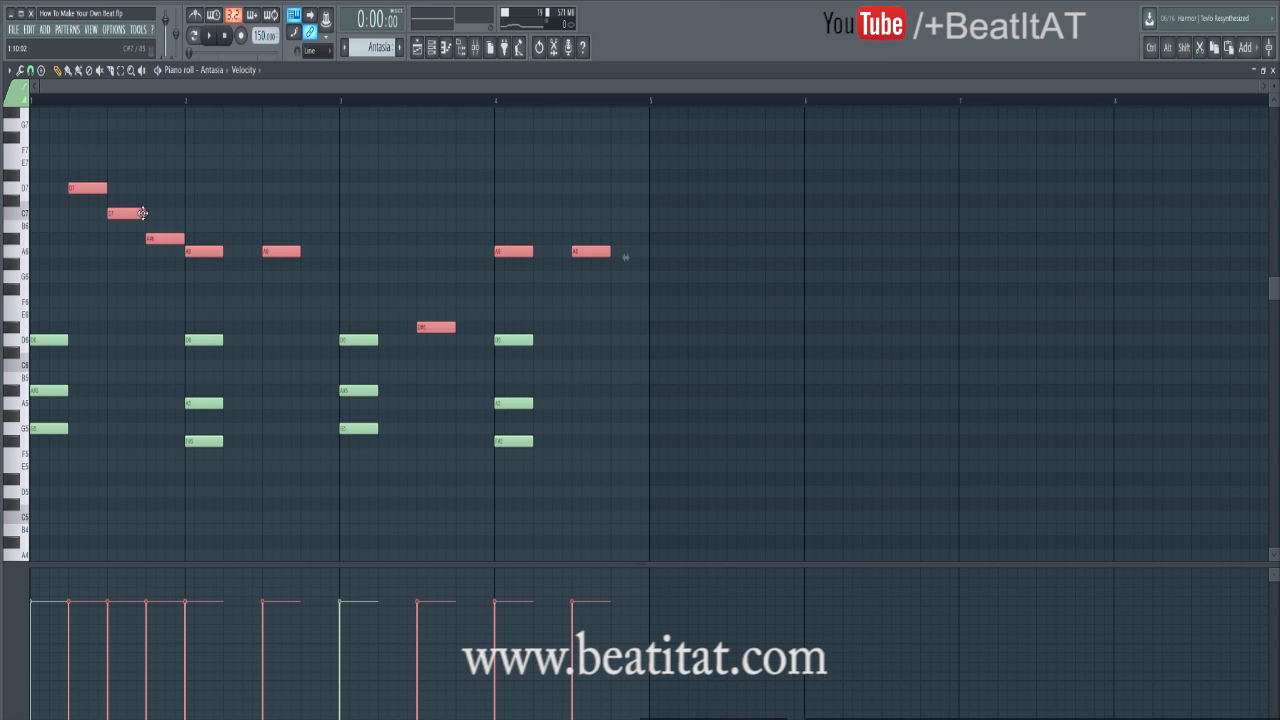
pyautogui.press('Delete')
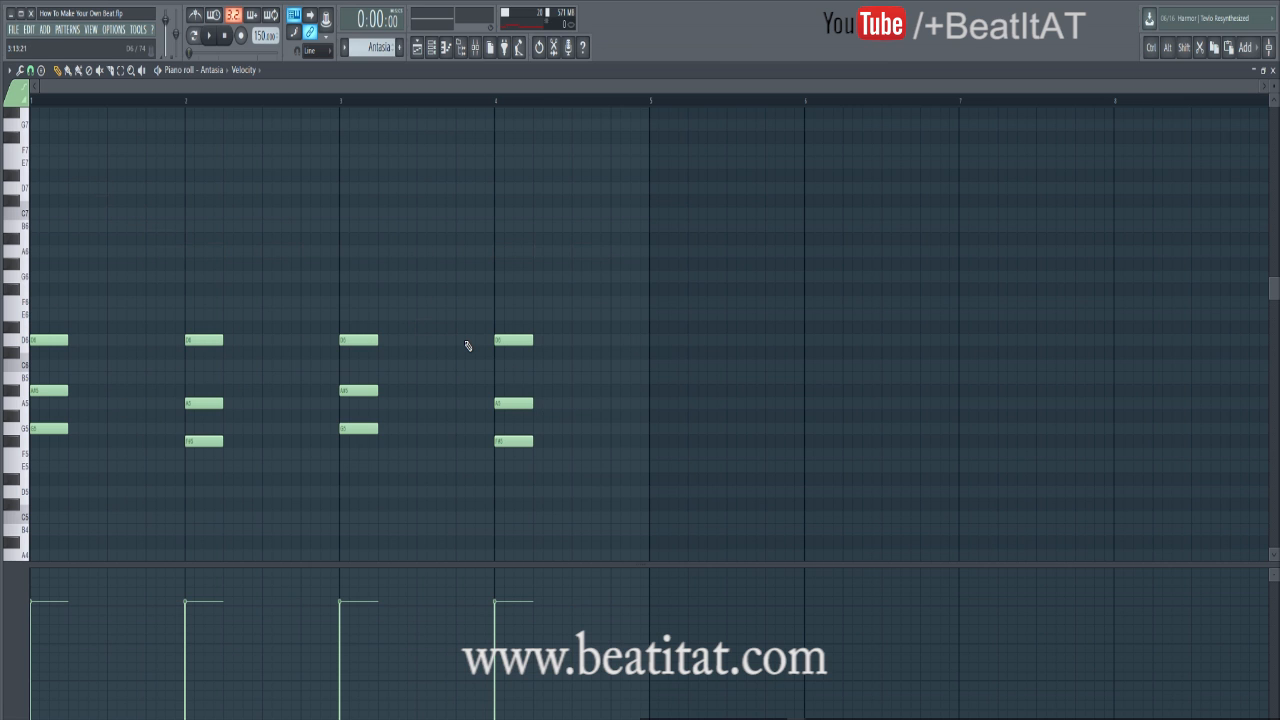
pyautogui.press('Escape')
# Check the instrument plugin loaded on the Antasia channel and play back the Antasia pattern
pyautogui.click(122, 174)
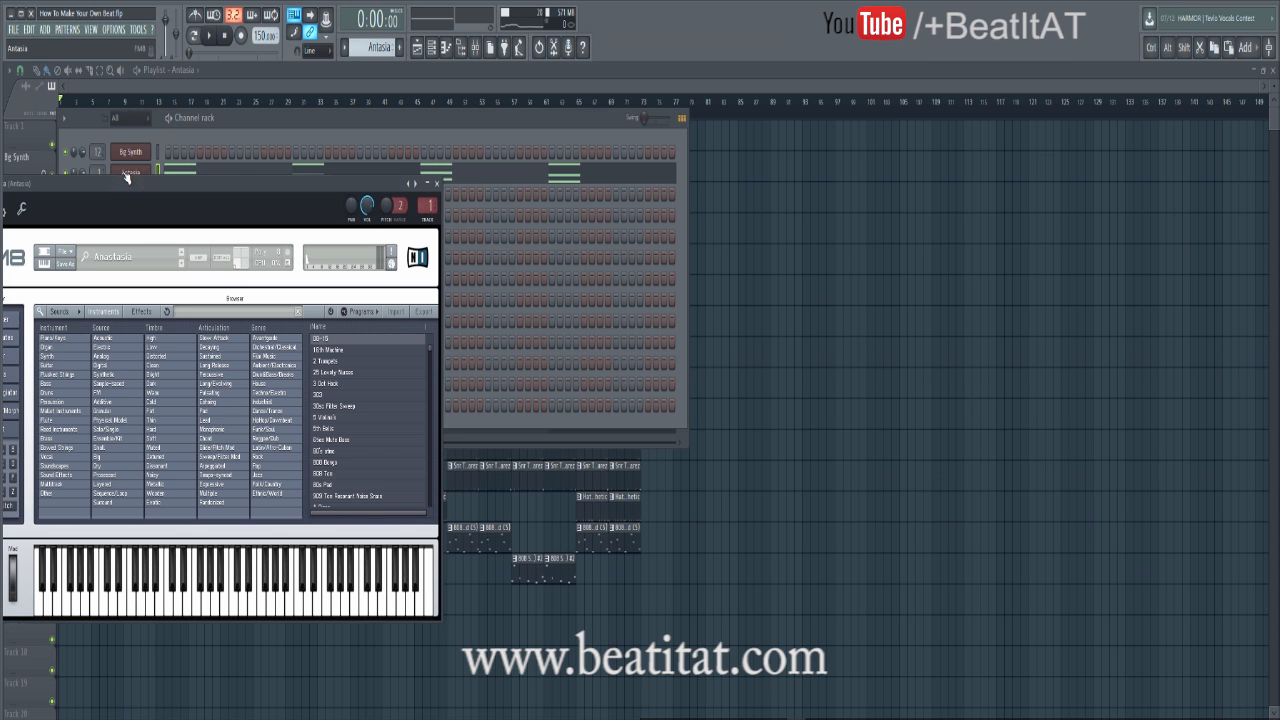
pyautogui.click(437, 184)
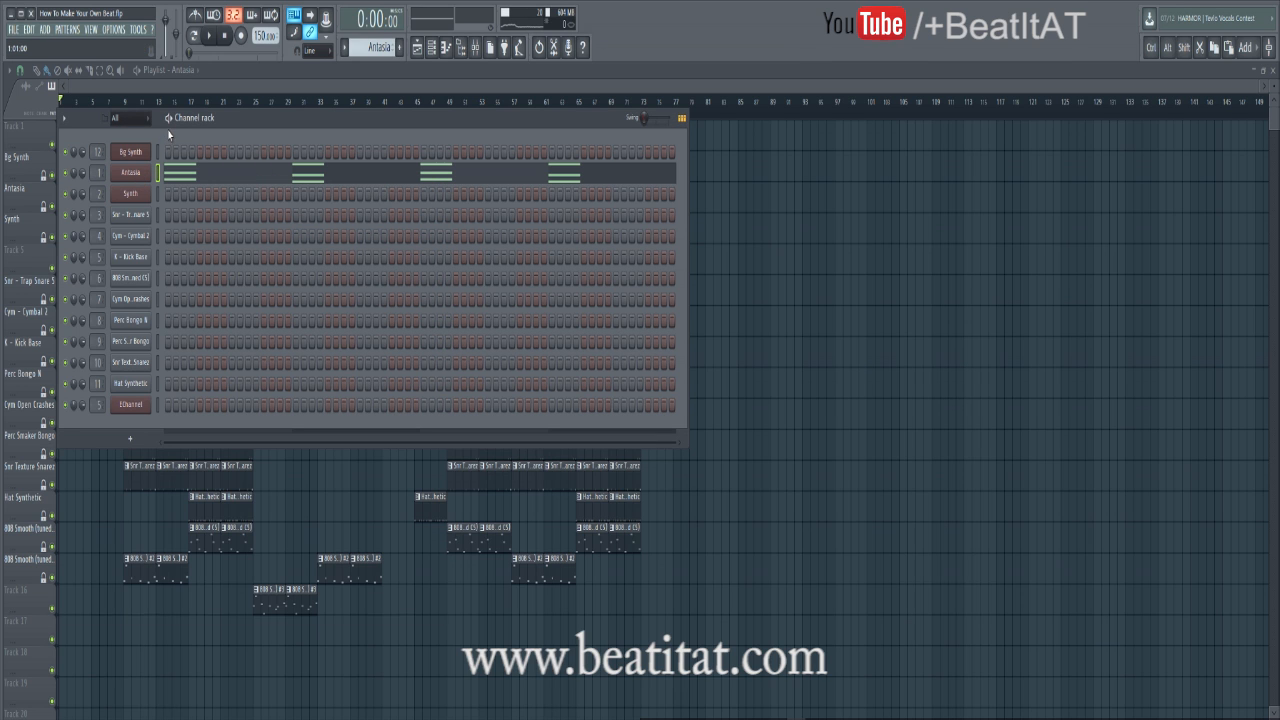
pyautogui.press('space')
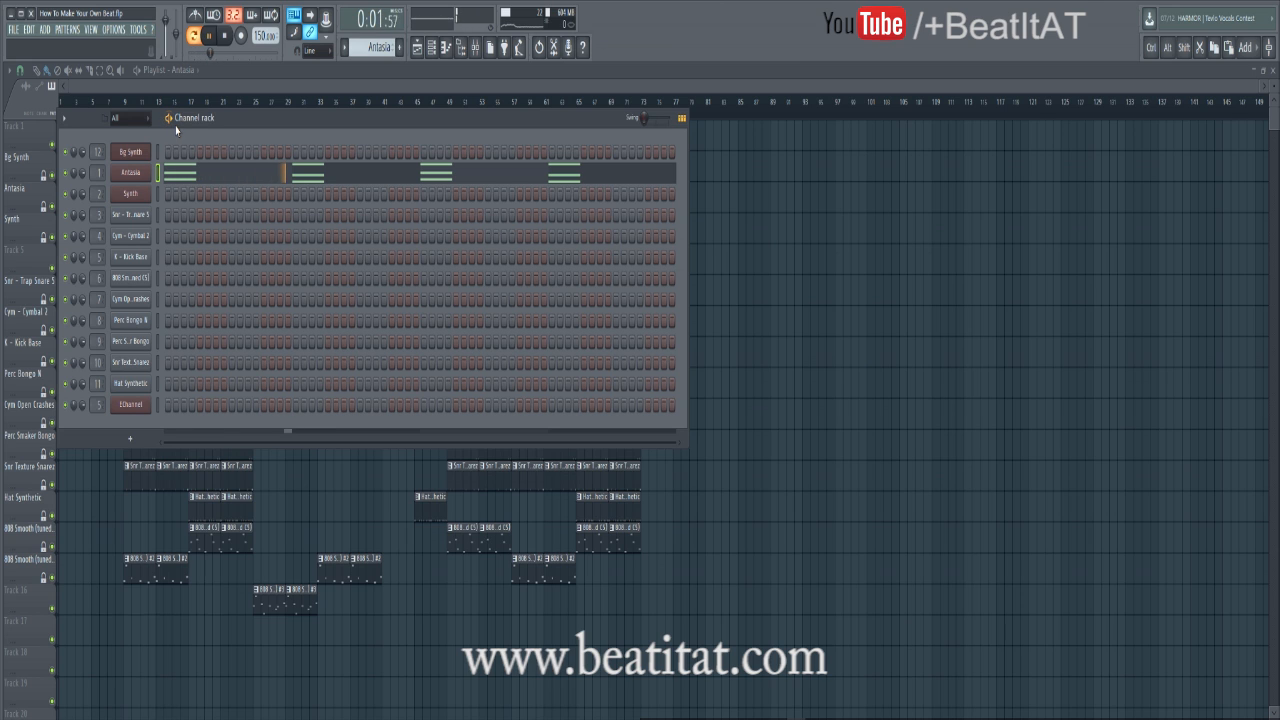
pyautogui.press('space')
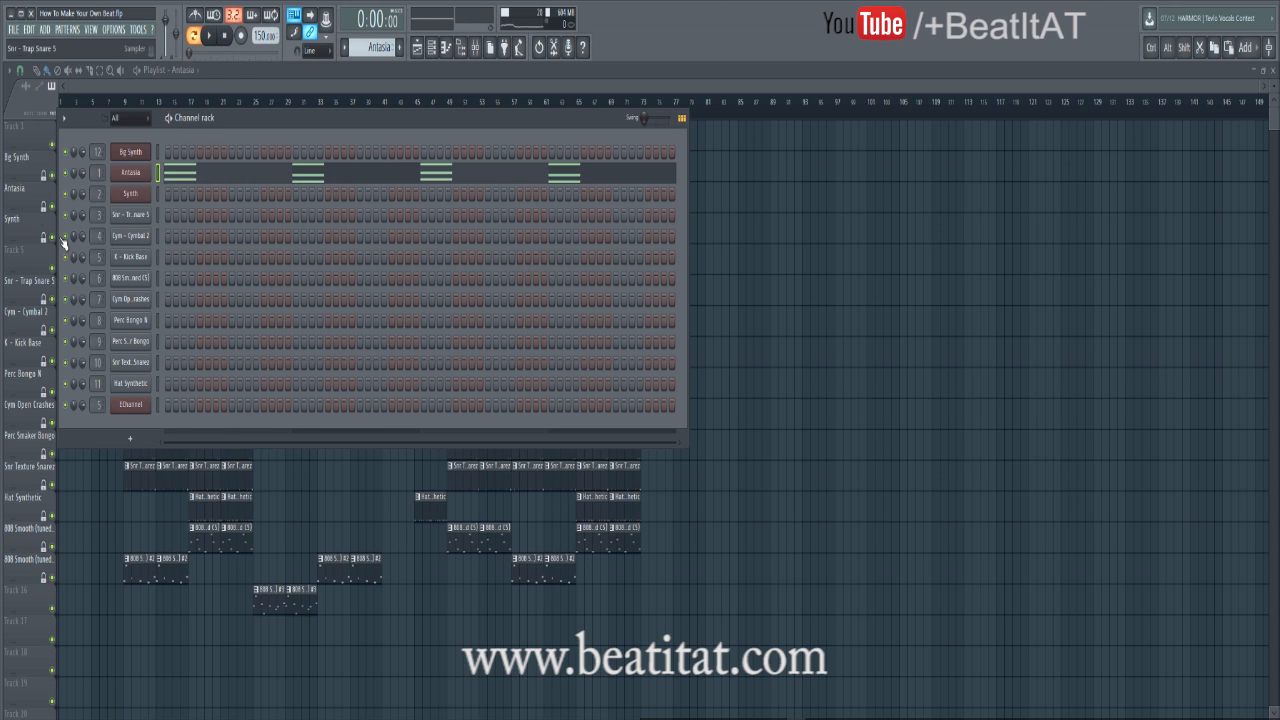
# Check the Nexus instrument loaded on the Synth channel and play back the Synth pattern
pyautogui.click(363, 492)
pyautogui.doubleClick(137, 242)
pyautogui.press('Escape')
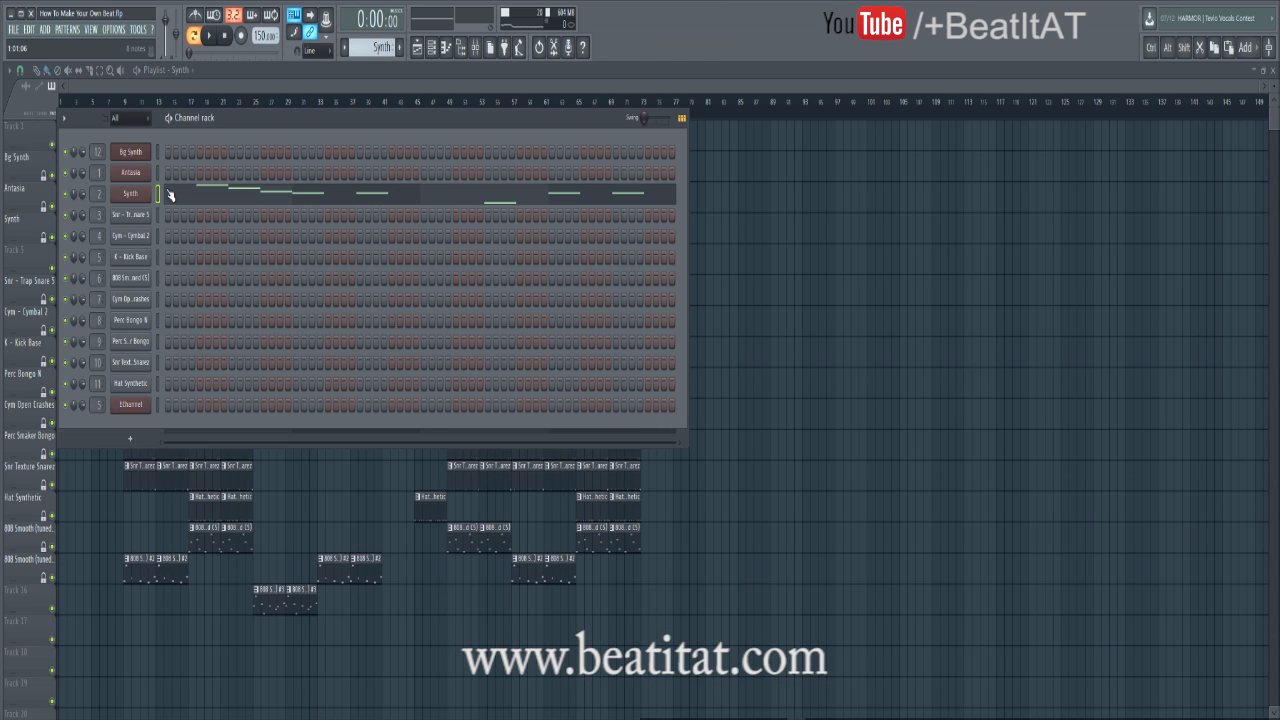
pyautogui.click(137, 196)
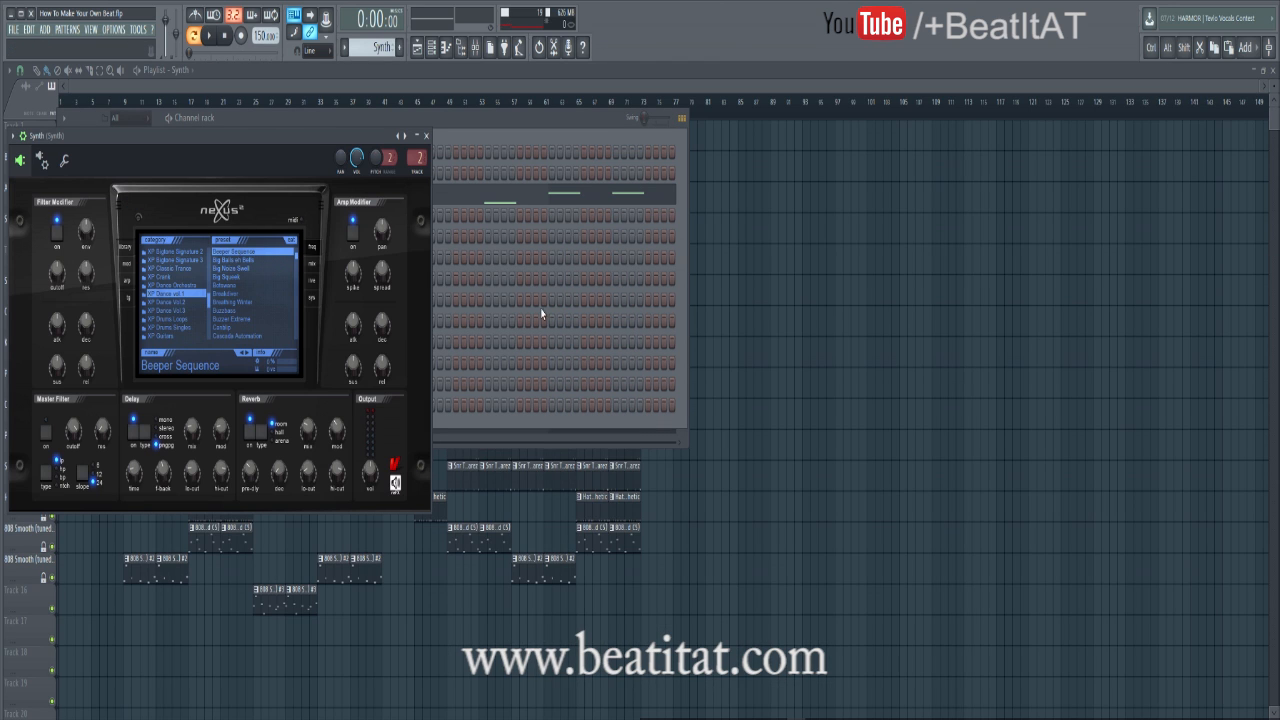
pyautogui.click(425, 136)
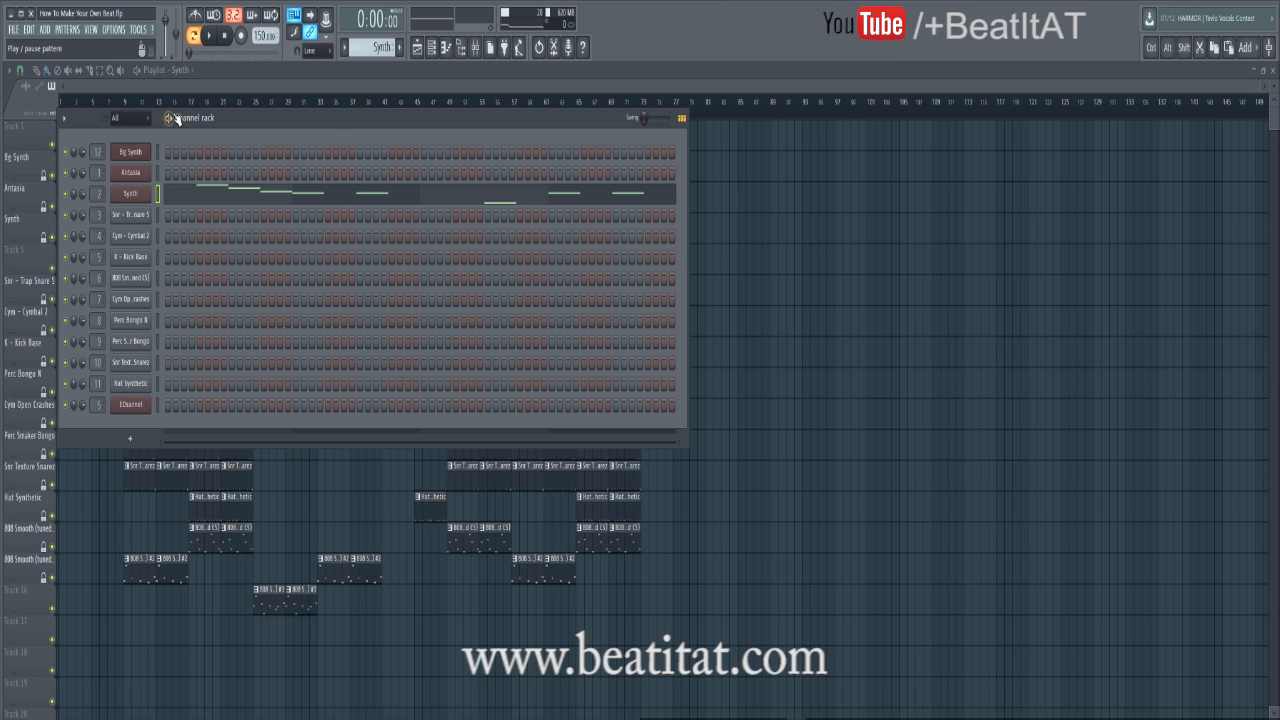
pyautogui.press('space')
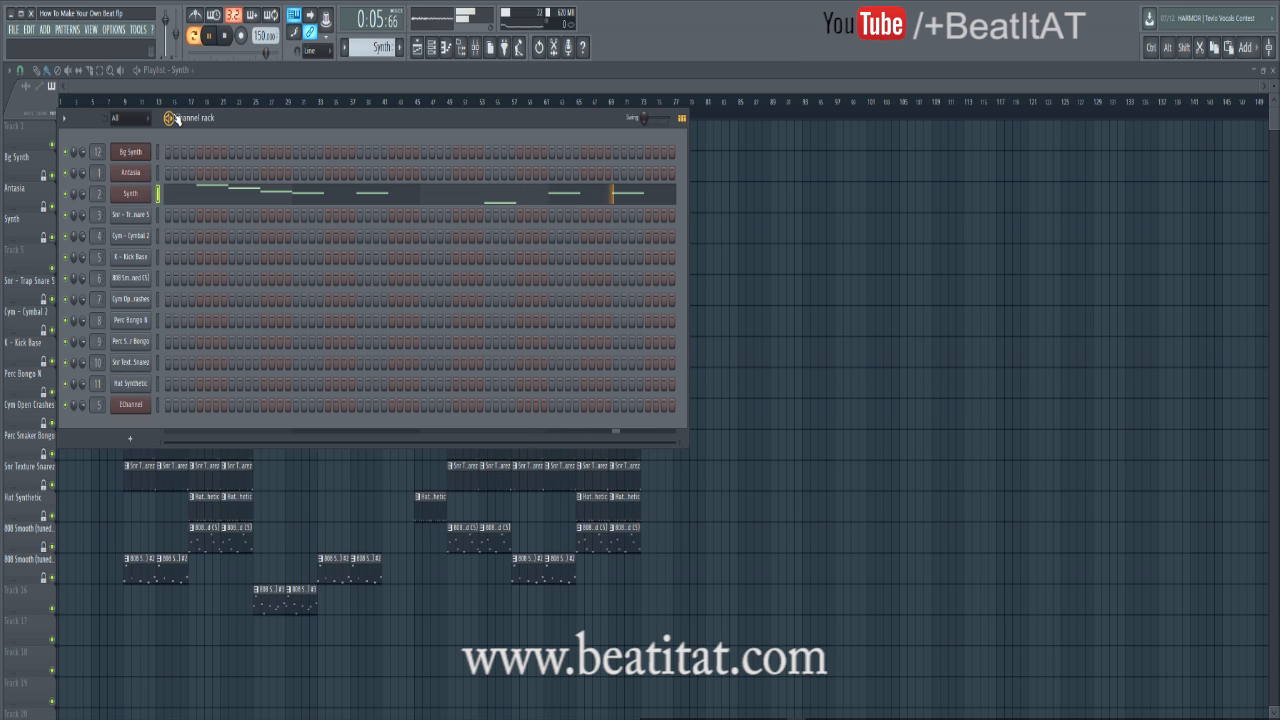
pyautogui.click(224, 38)
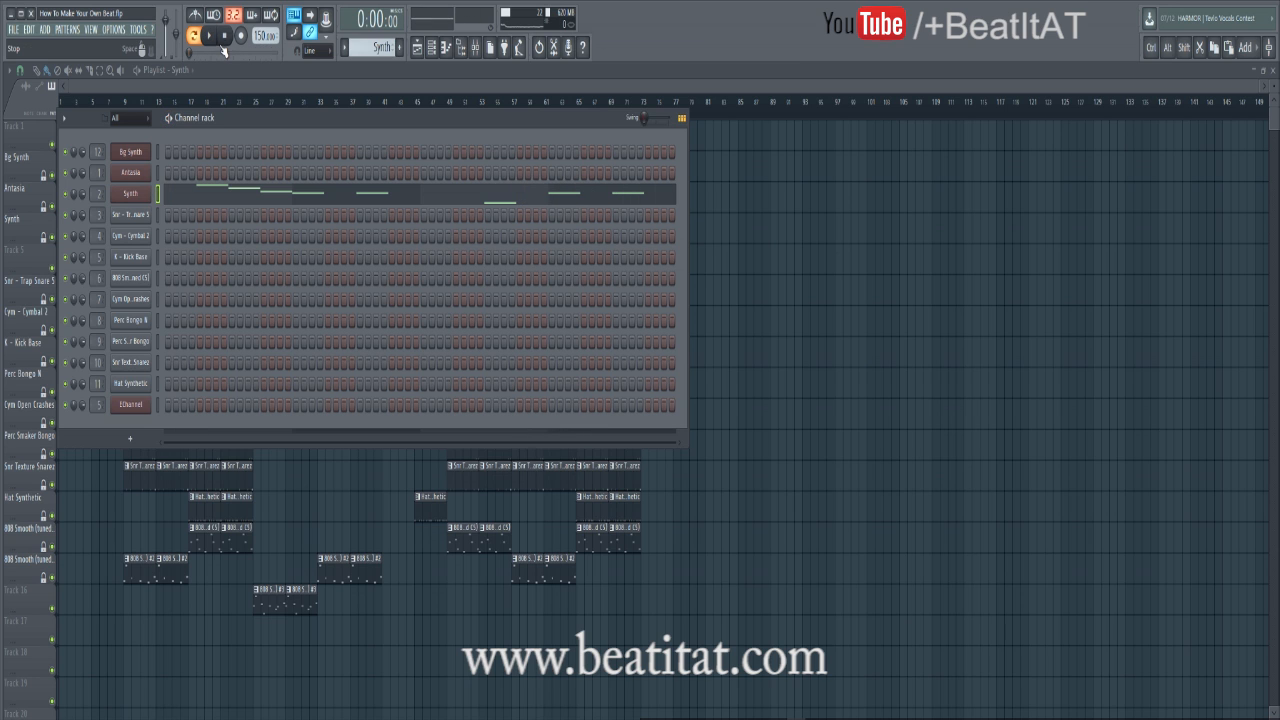
# View the Synth track's effects chain in the mixer and return to the playlist
pyautogui.click(478, 48)
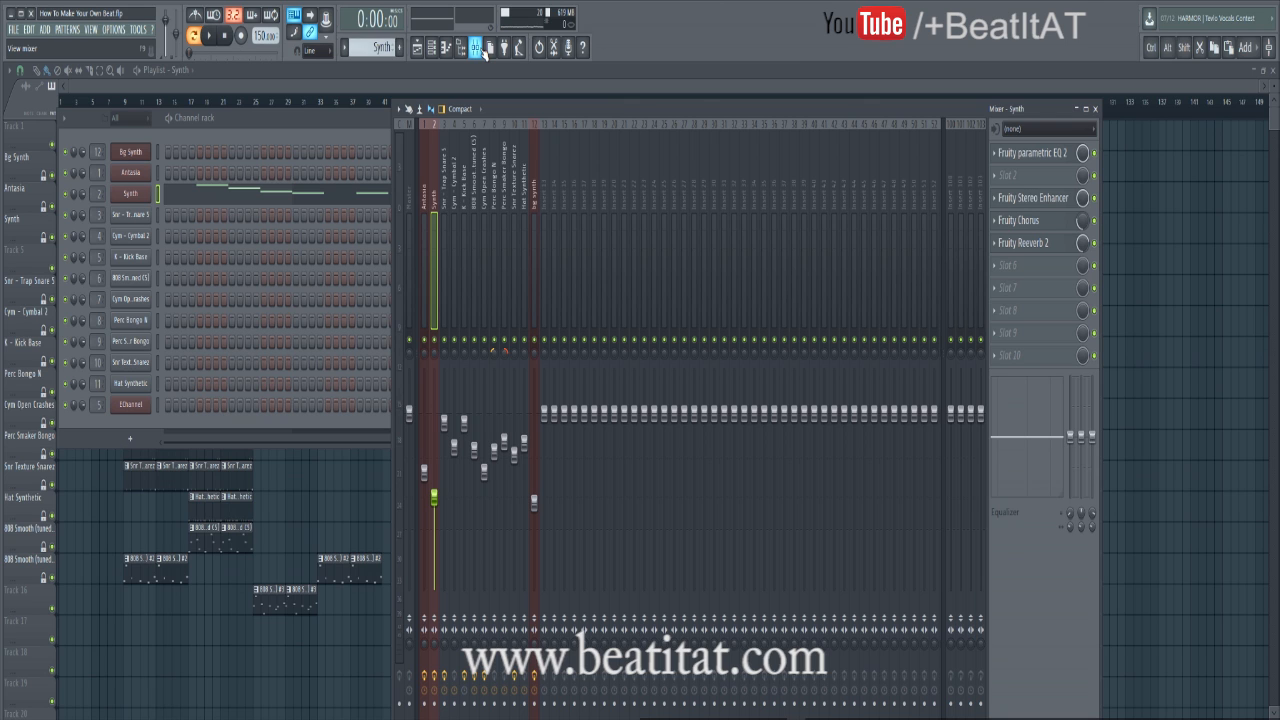
pyautogui.click(289, 131)
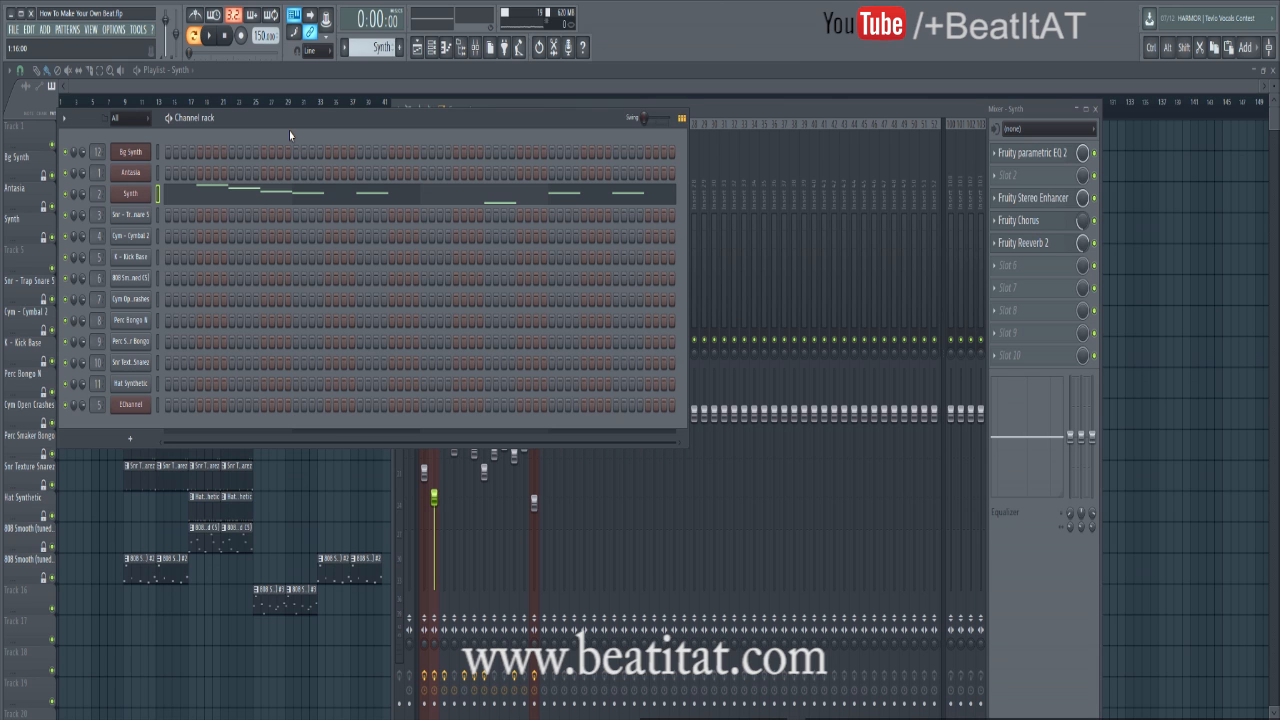
pyautogui.click(320, 72)
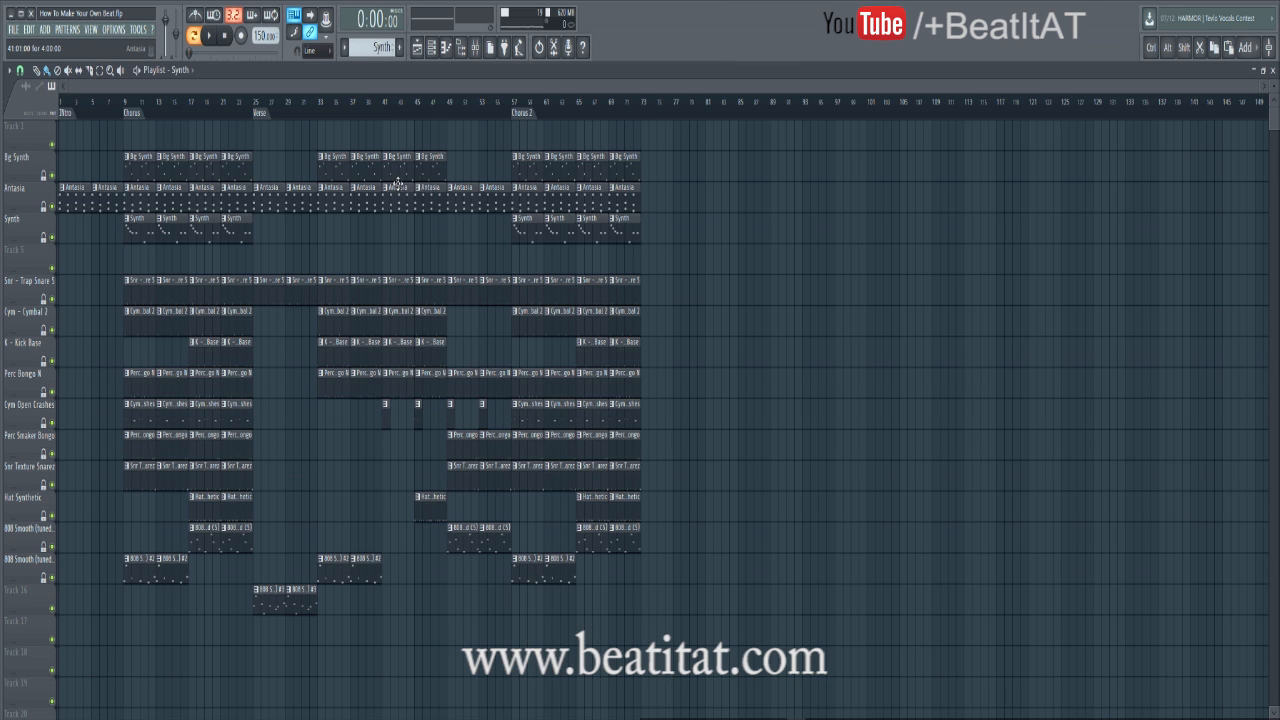
# View the Bg Synth pattern's notes in the piano roll and close it
pyautogui.doubleClick(337, 173)
pyautogui.scroll(-9, 468, 268)
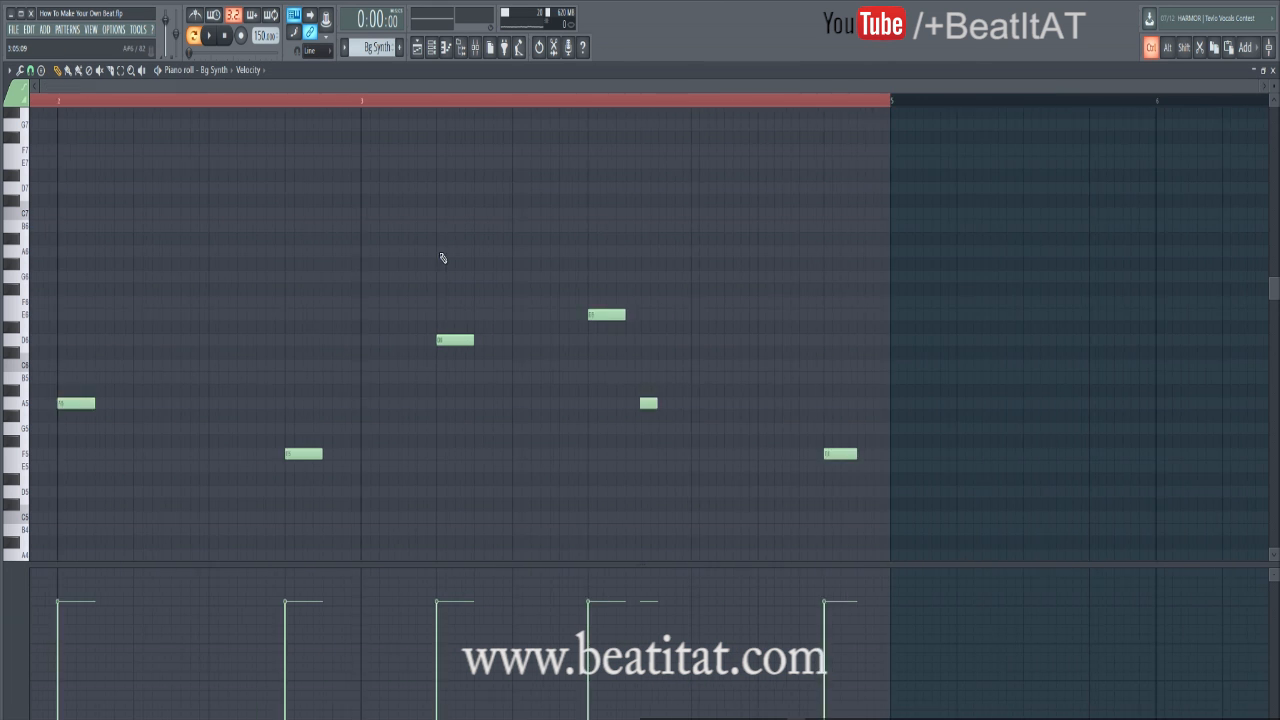
pyautogui.press('Escape')
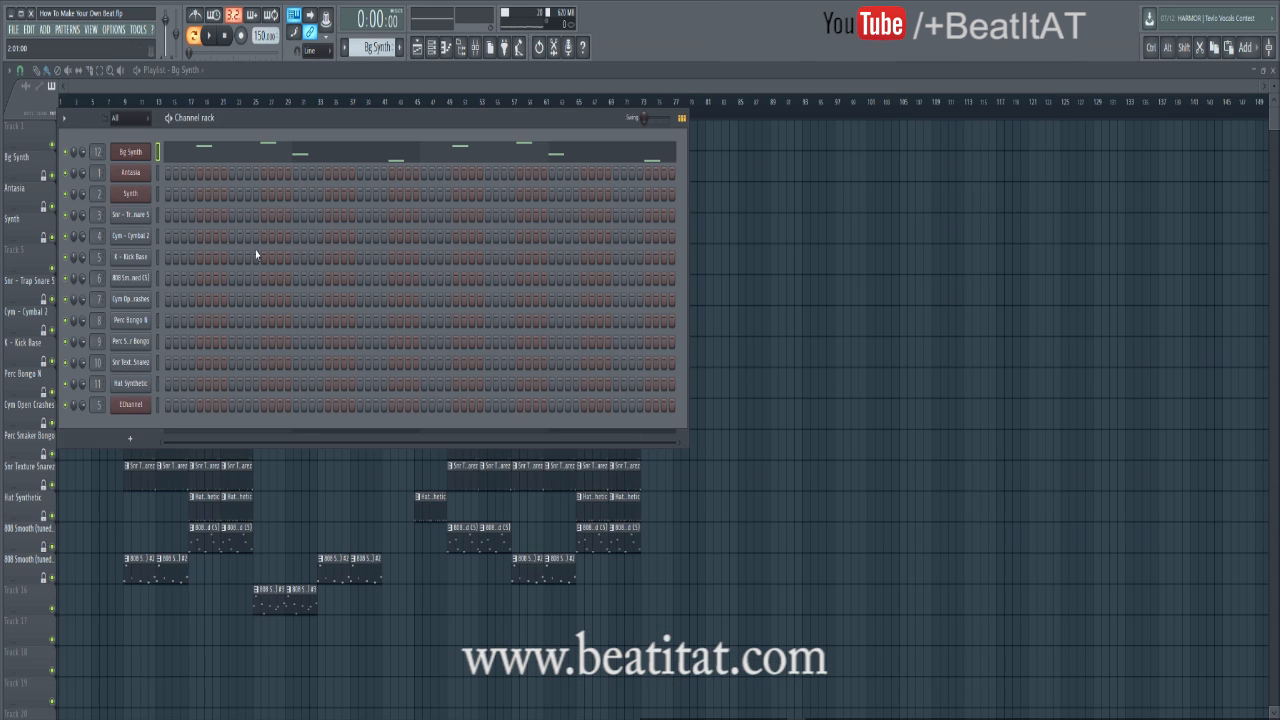
# Delete the EChannel channel from the channel rack and save the project
pyautogui.rightClick(145, 405)
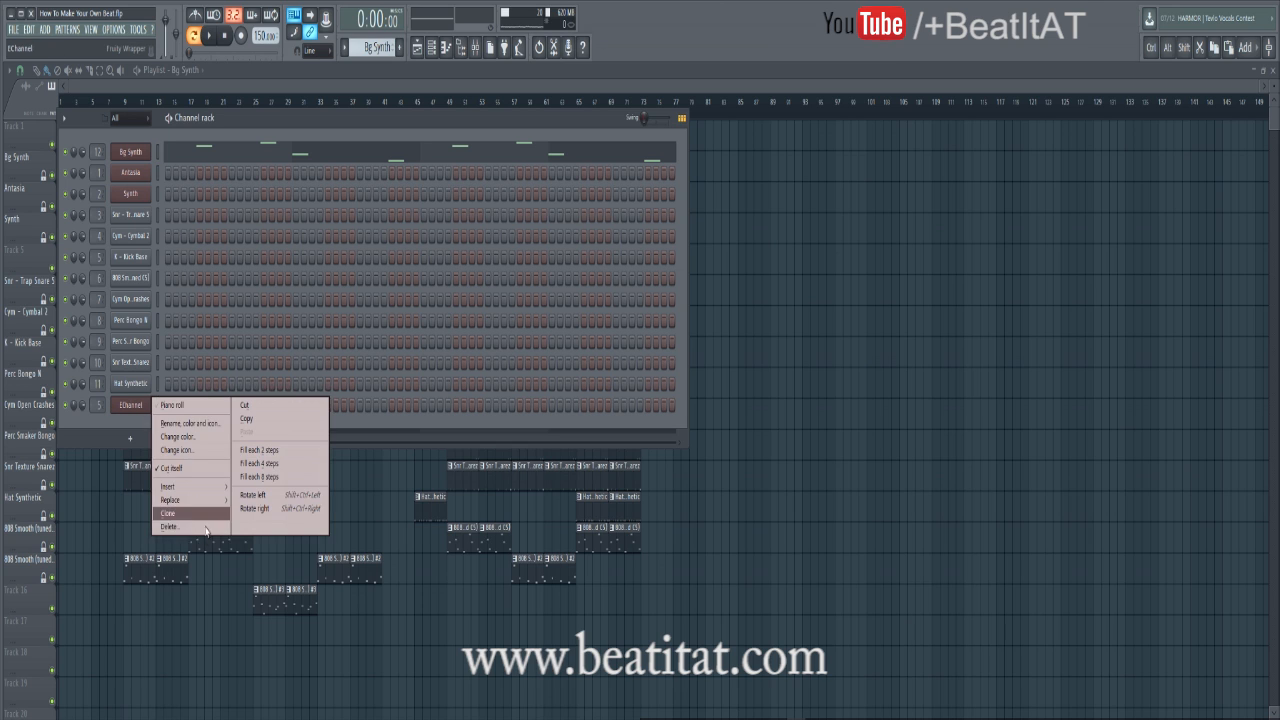
pyautogui.click(172, 527)
pyautogui.click(369, 404)
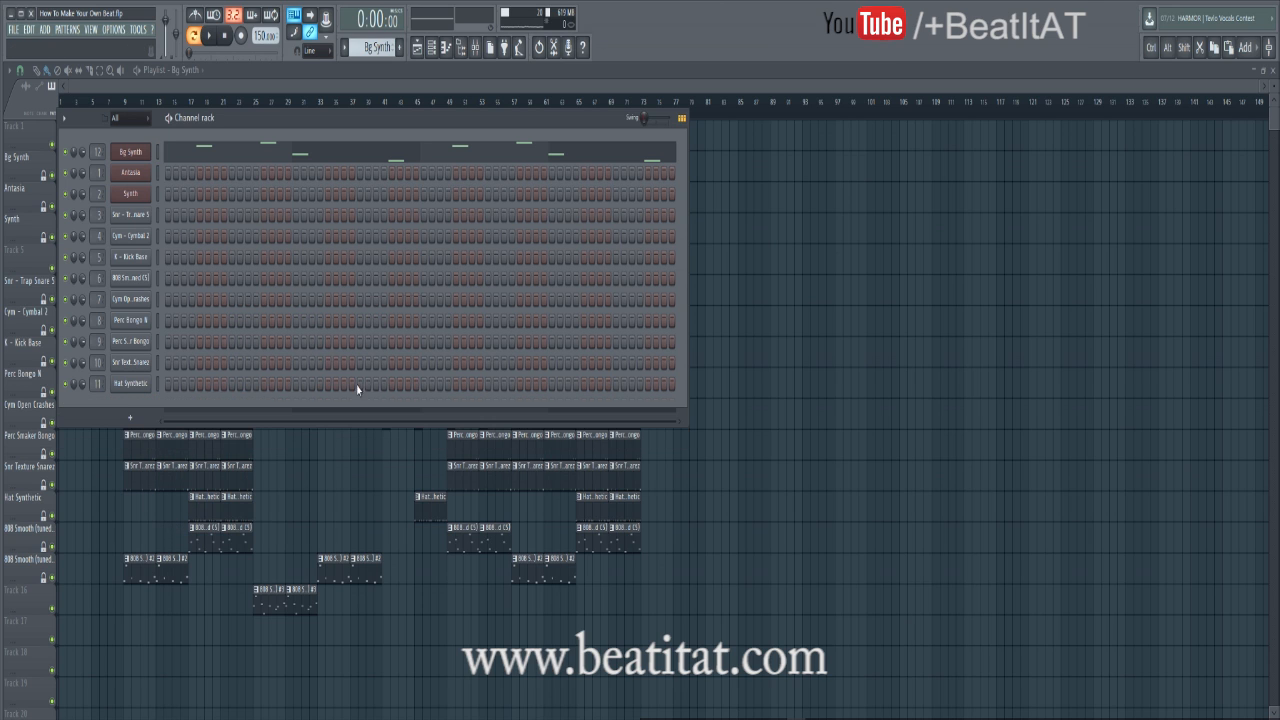
pyautogui.click(14, 29)
pyautogui.click(30, 100)
# Inspect the Bg Synth channel's Absynth 5 instrument and mixer effects while auditioning its pattern
pyautogui.click(125, 153)
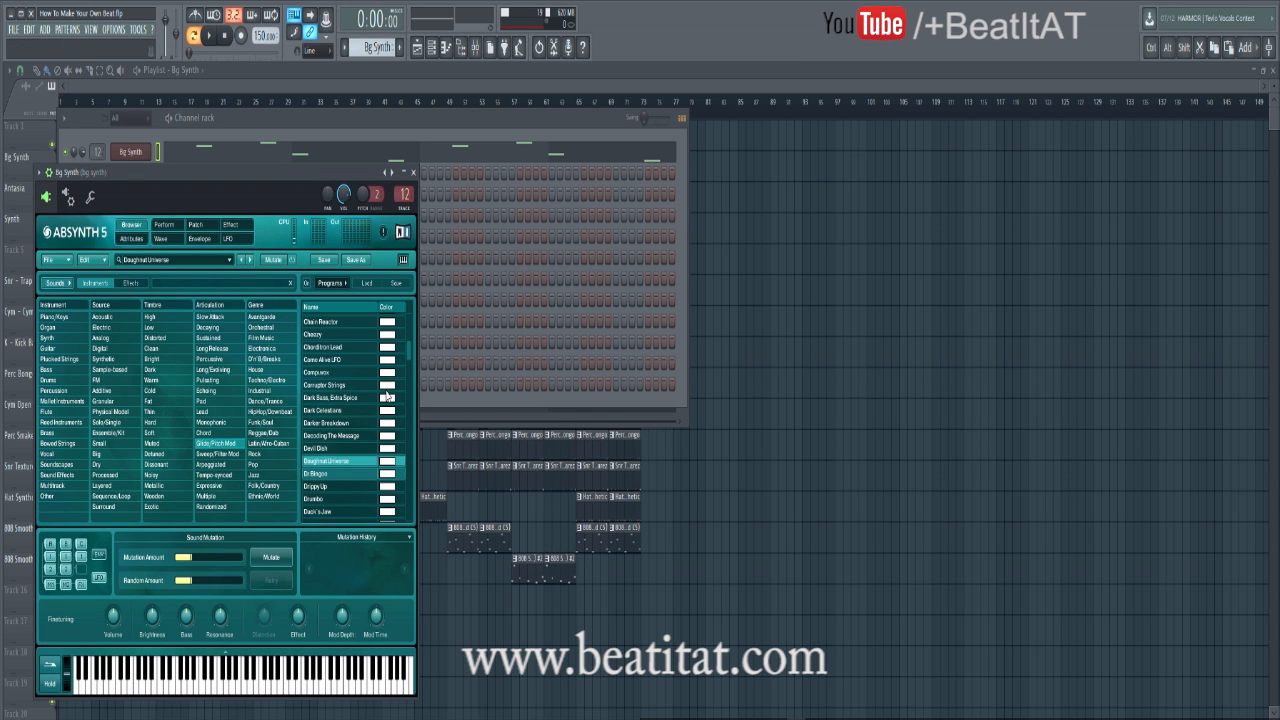
pyautogui.click(413, 172)
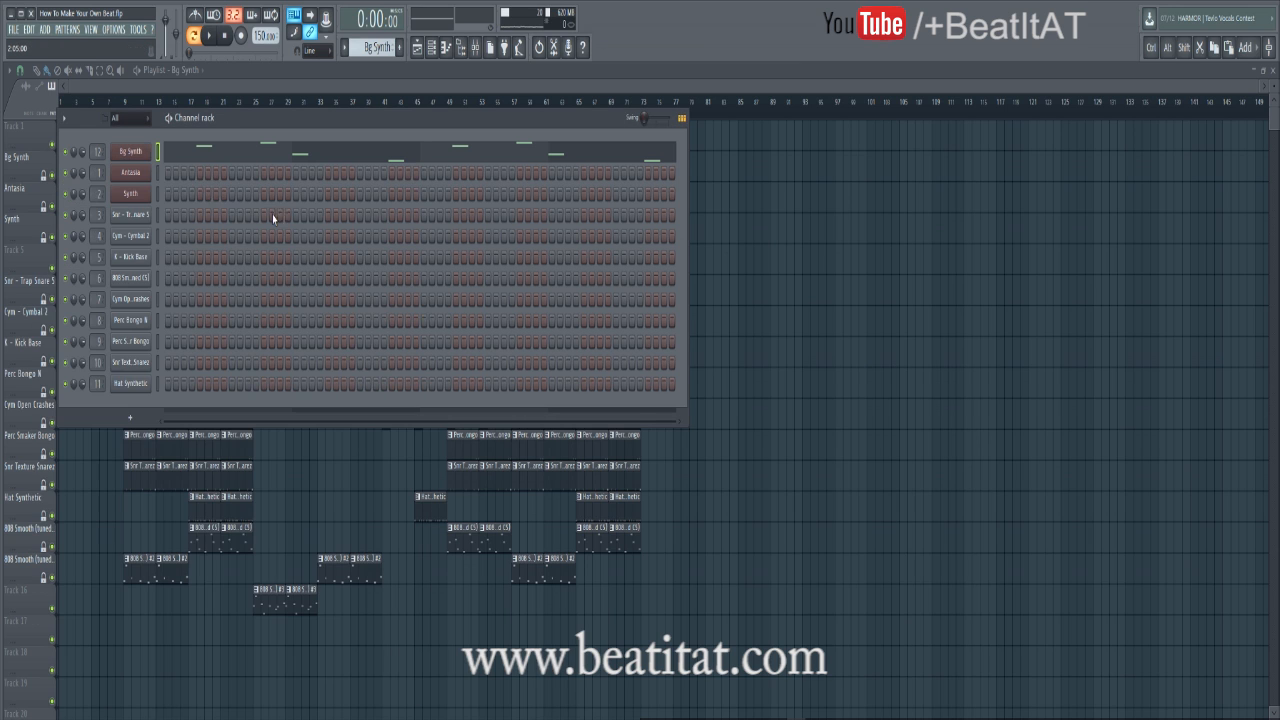
pyautogui.press('space')
pyautogui.click(475, 47)
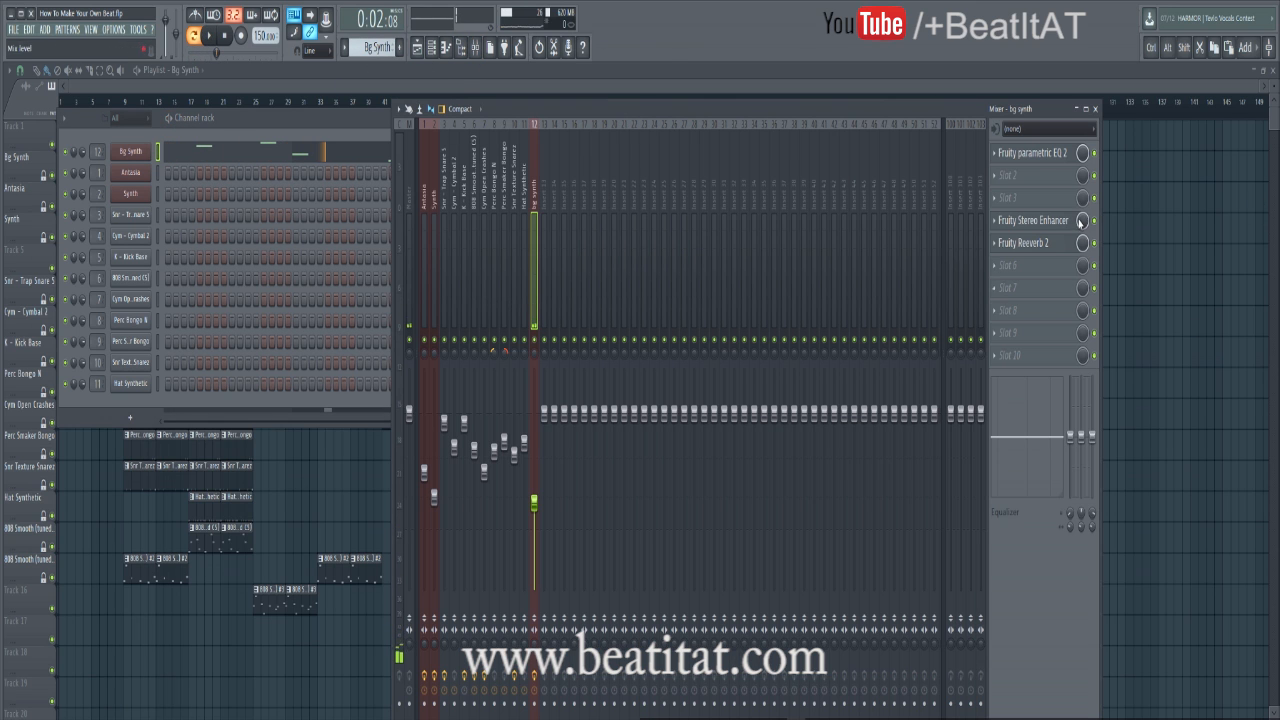
pyautogui.click(1188, 370)
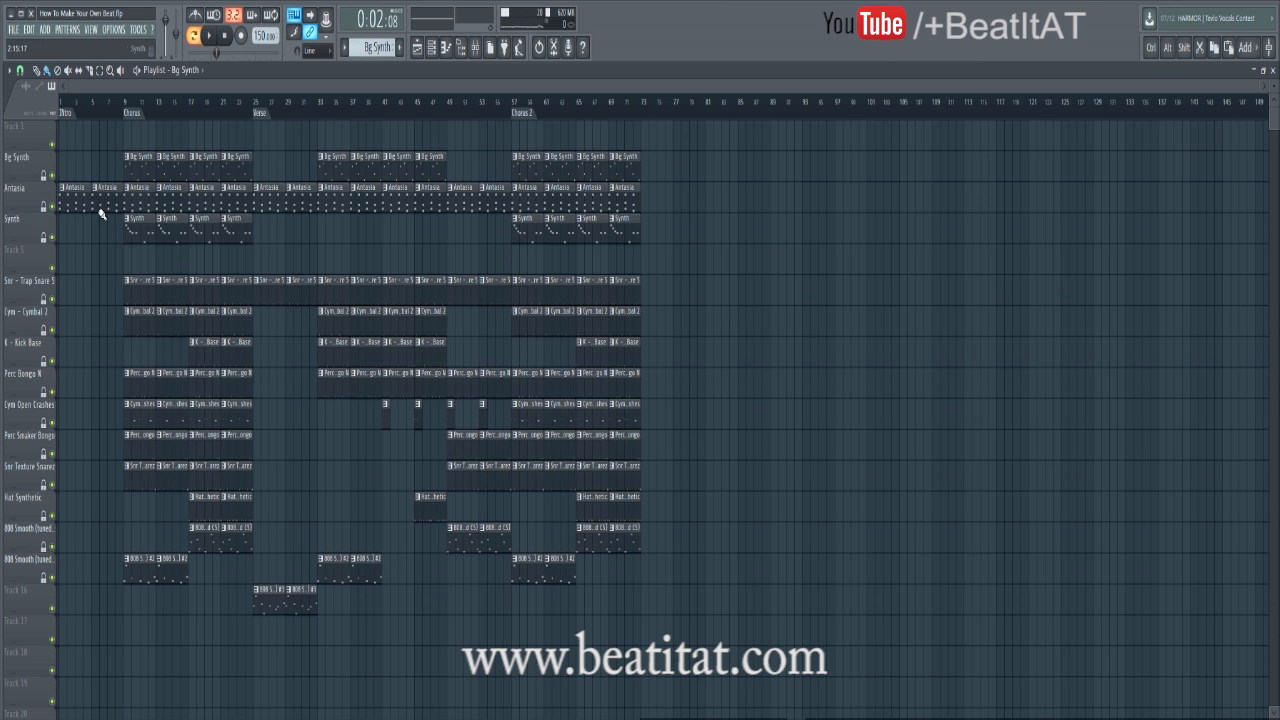
# Select all clips on the Bg Synth, Antasia and Synth tracks and clear the selection
pyautogui.moveTo(79, 154); pyautogui.dragTo(703, 263)
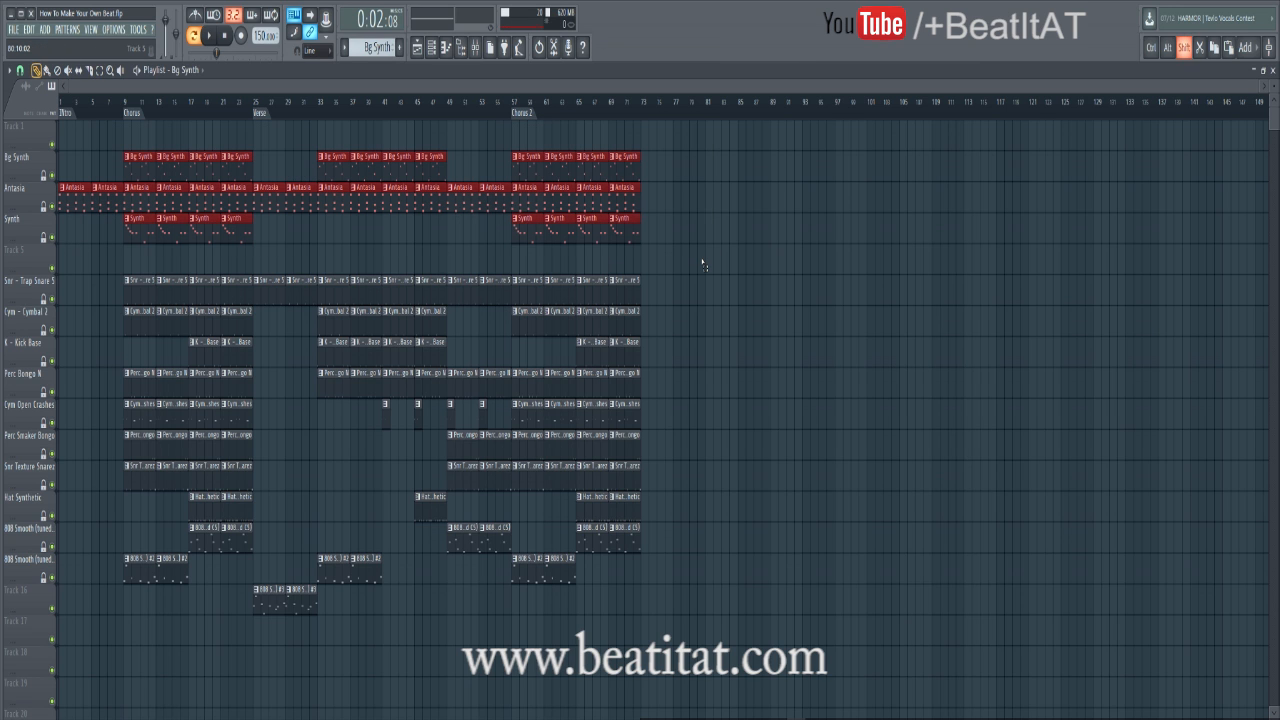
pyautogui.click(678, 196)
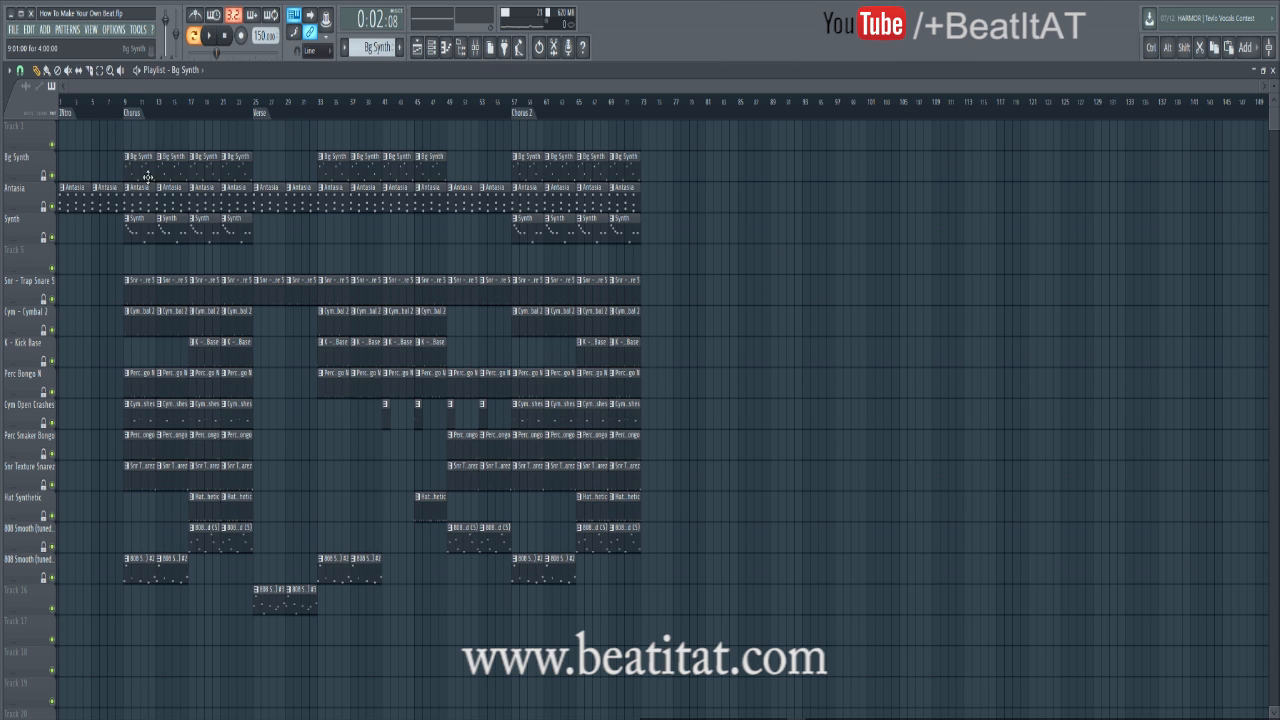
# Move the song position to the Chorus marker at bar 9 and on to bar 21
pyautogui.click(126, 103)
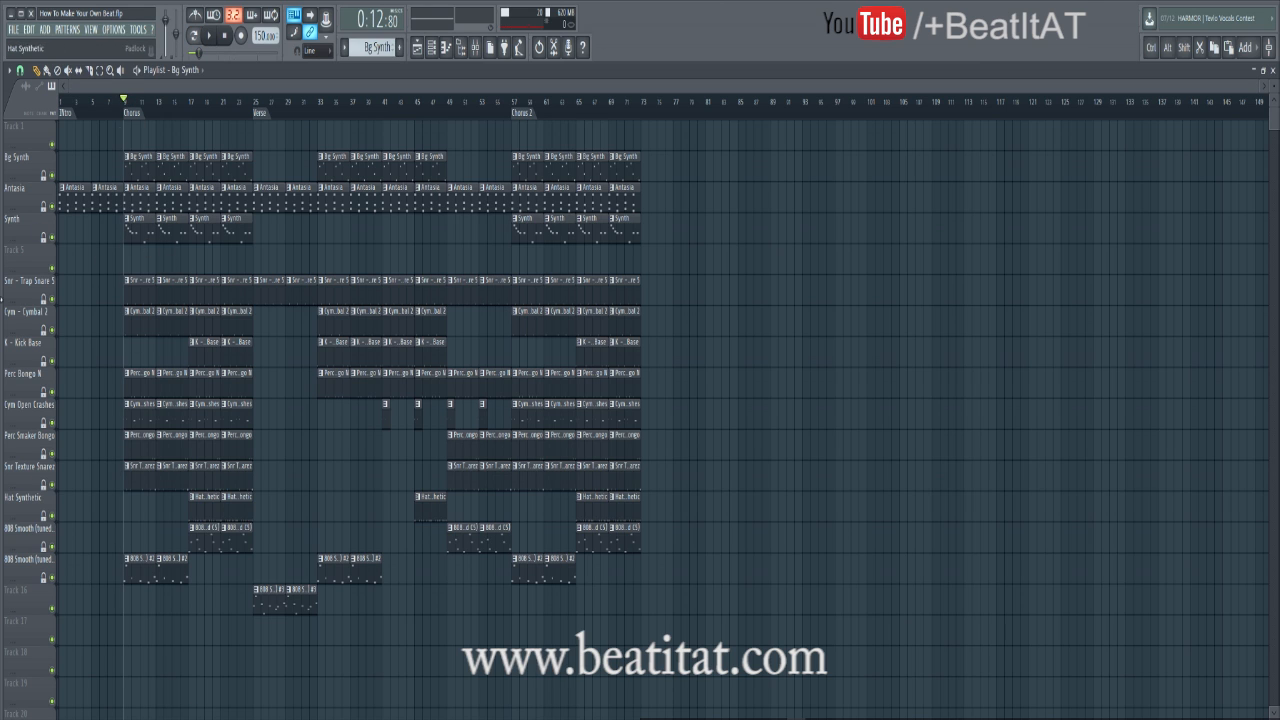
pyautogui.moveTo(197, 103)
pyautogui.mouseDown()
pyautogui.moveTo(251, 274)
pyautogui.moveTo(222, 287)
pyautogui.mouseUp()
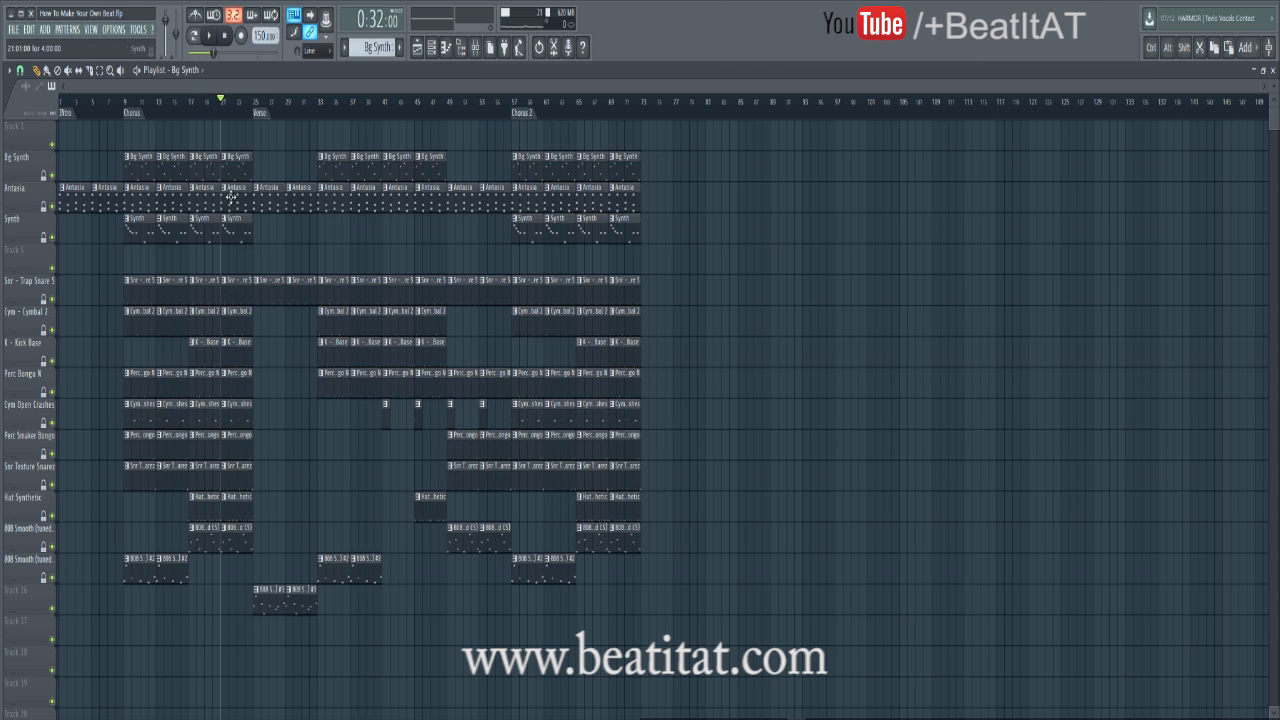
# Select the column of clips starting at bar 17 across all tracks and remove the Bg Synth clip from the selection
pyautogui.press('shift')
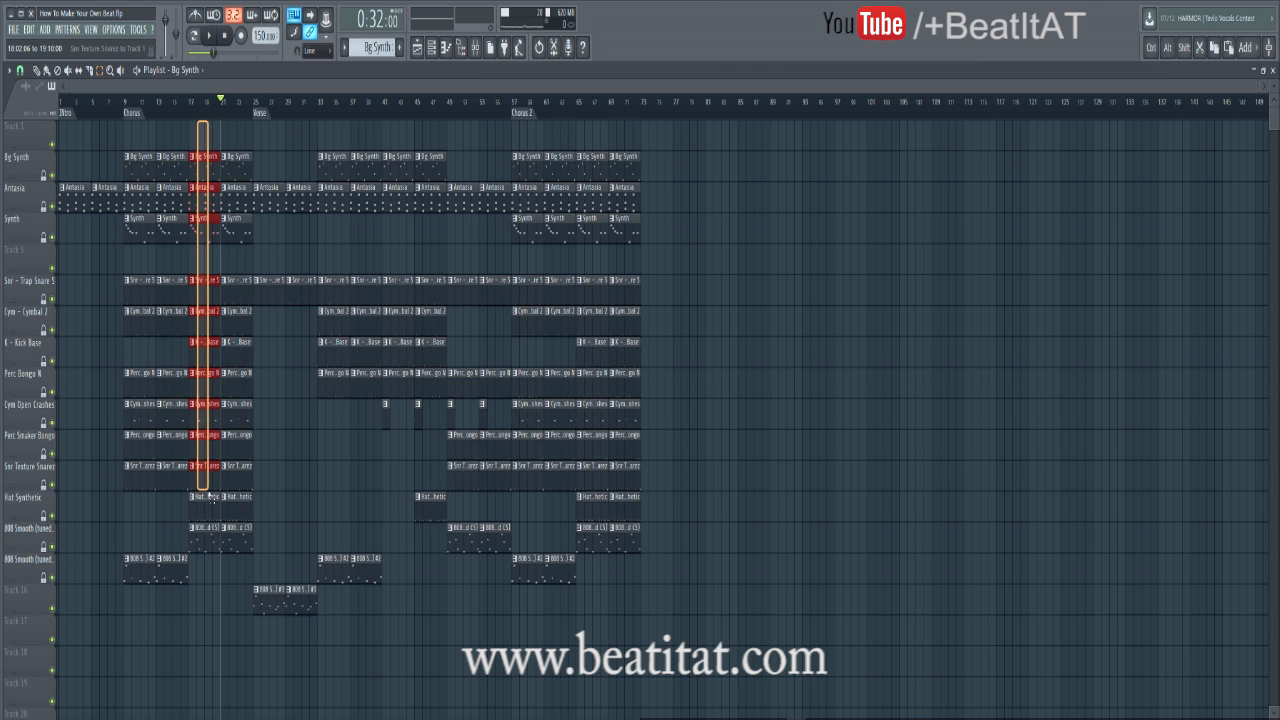
pyautogui.moveTo(200, 152); pyautogui.dragTo(210, 527)
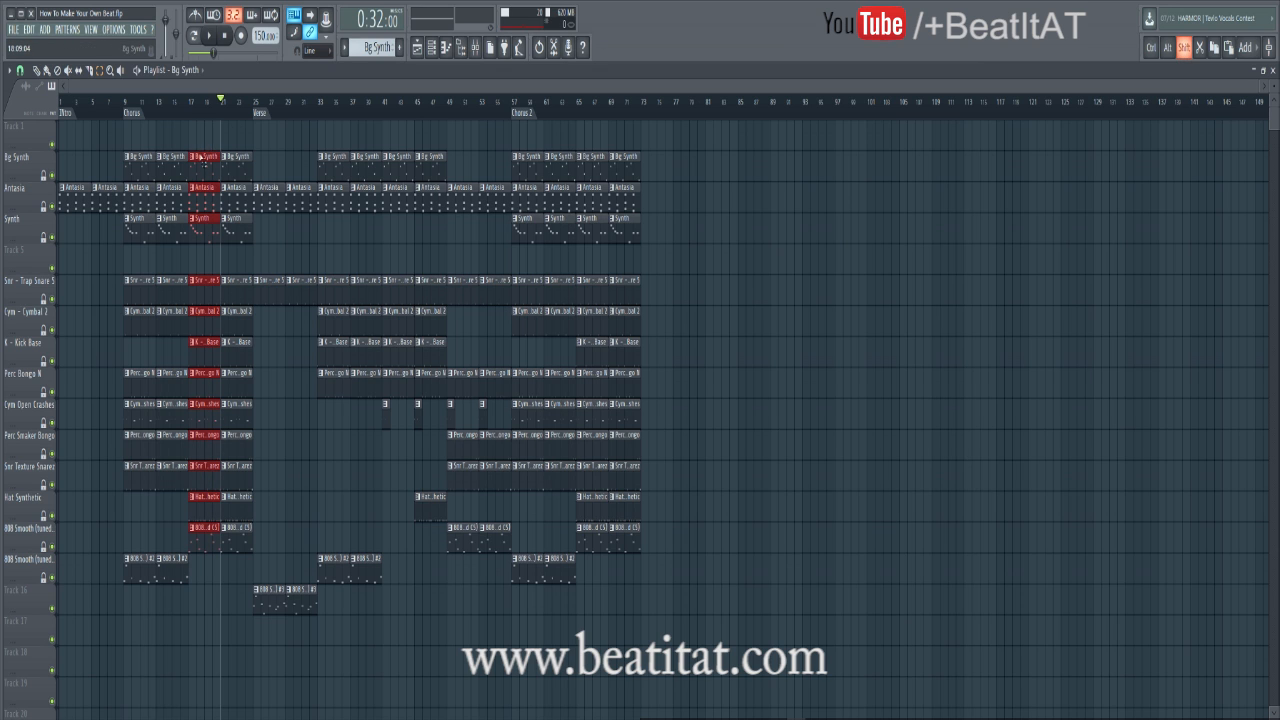
pyautogui.keyDown('shift'); pyautogui.click(201, 166); pyautogui.keyUp('shift')
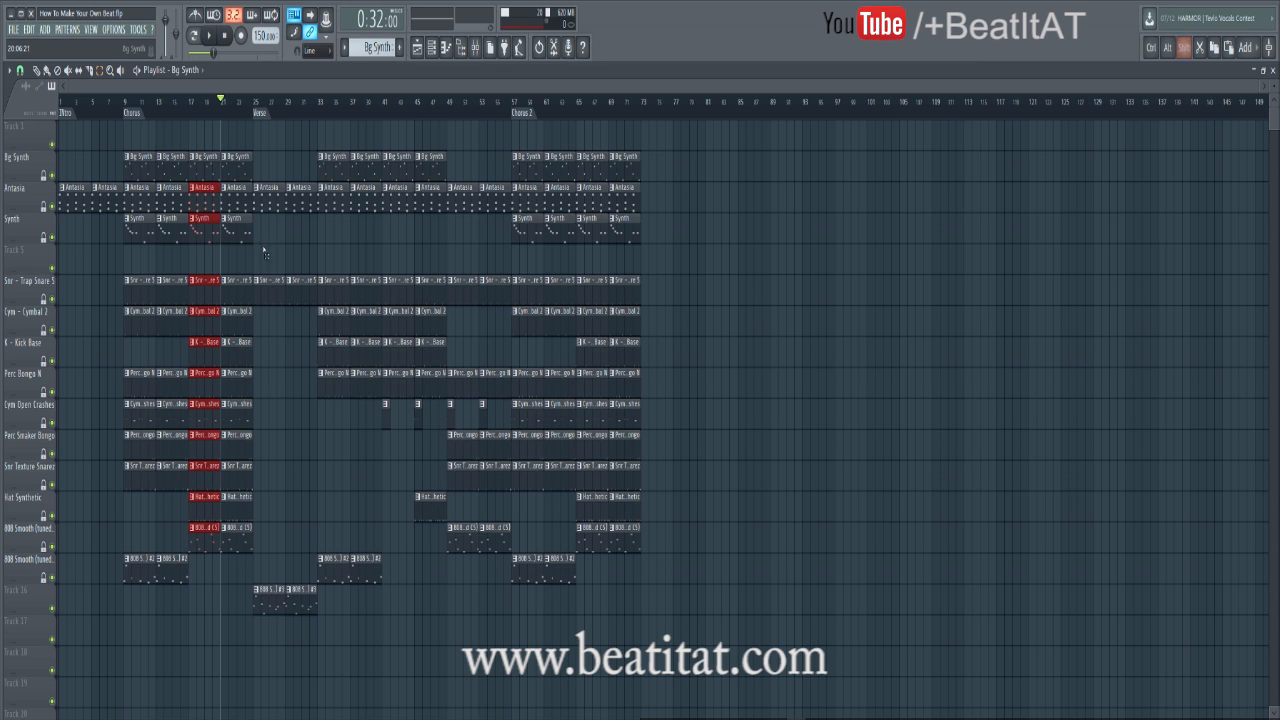
# Look over the channel rack and the pattern list with its Split by channel option, leaving both unchanged
pyautogui.click(431, 47)
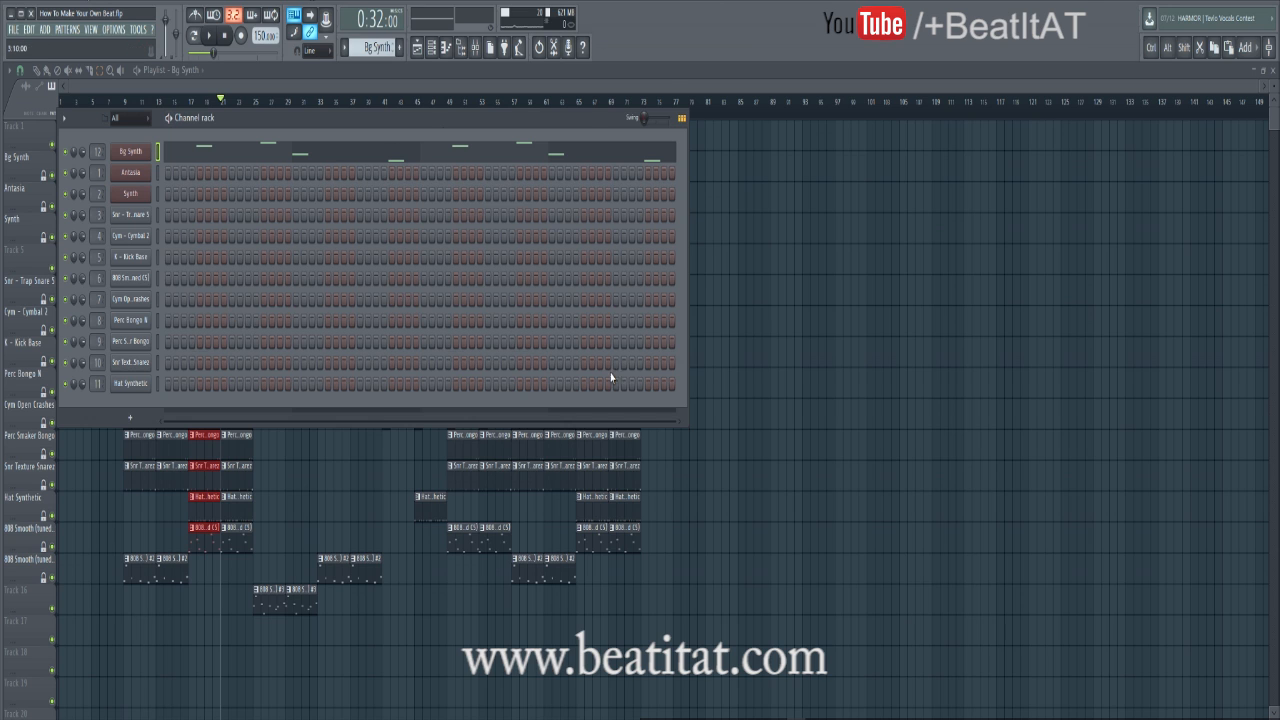
pyautogui.press('F6')
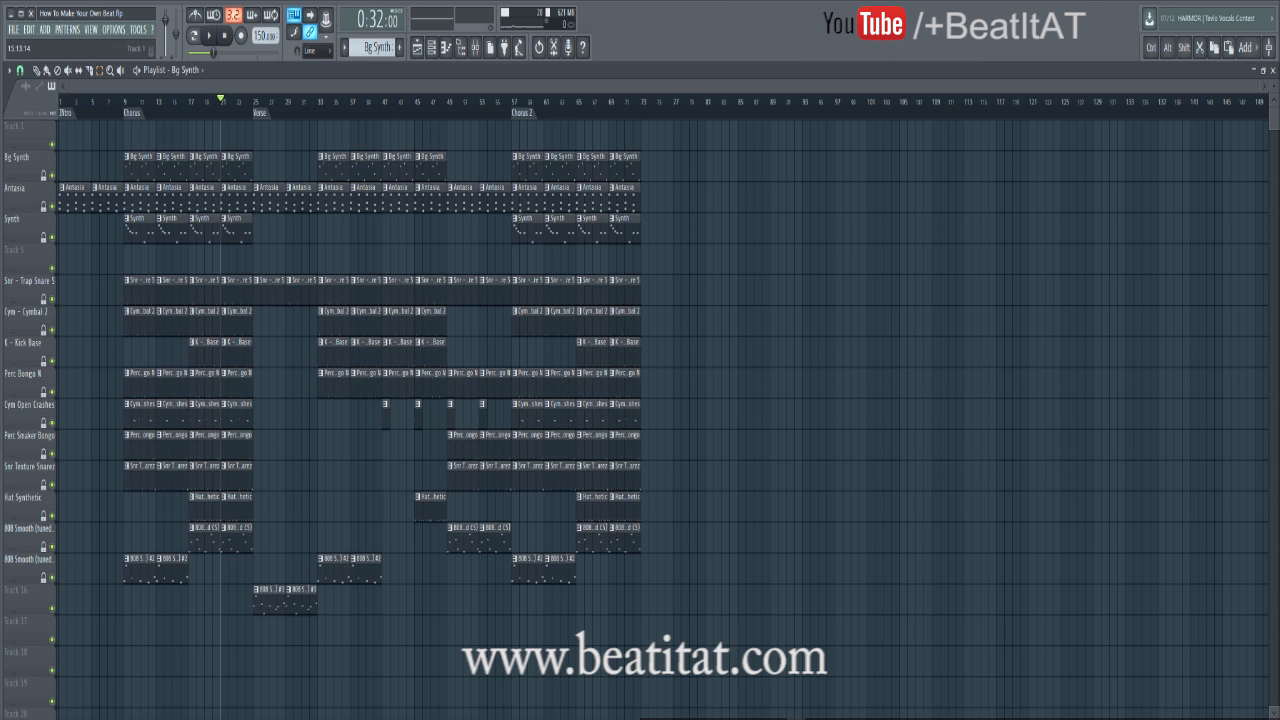
pyautogui.click(345, 50)
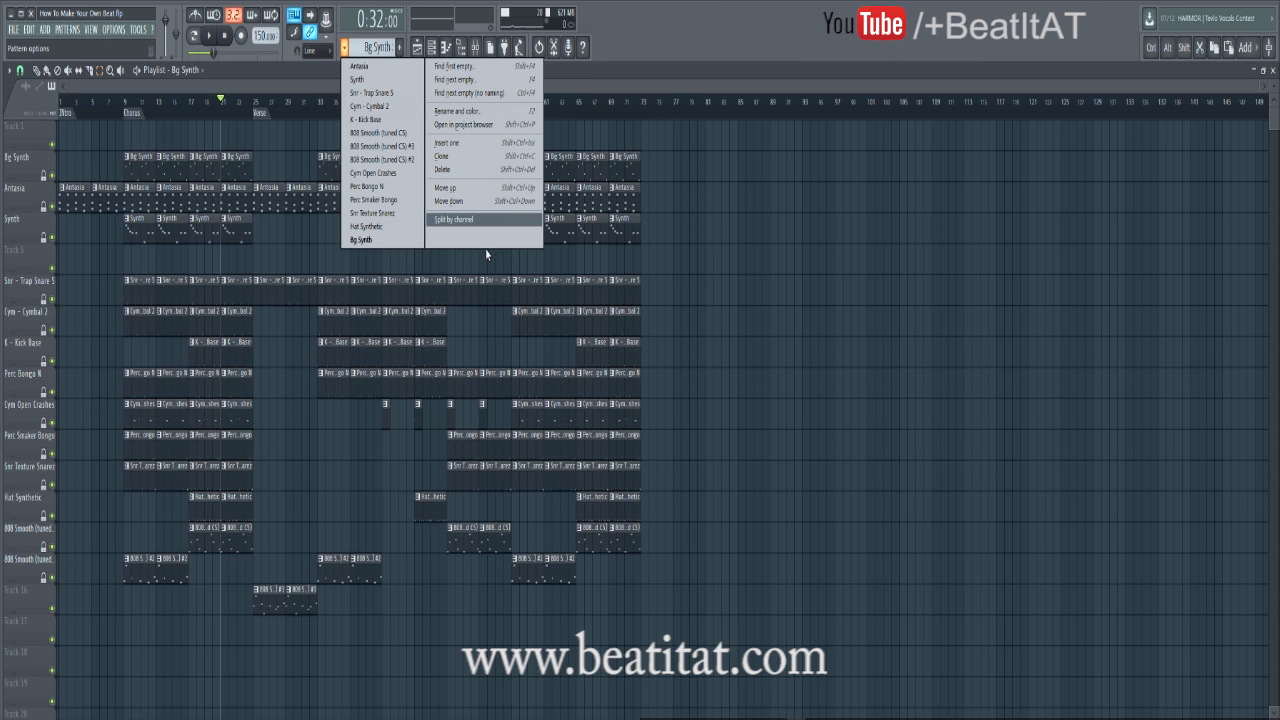
pyautogui.click(706, 417)
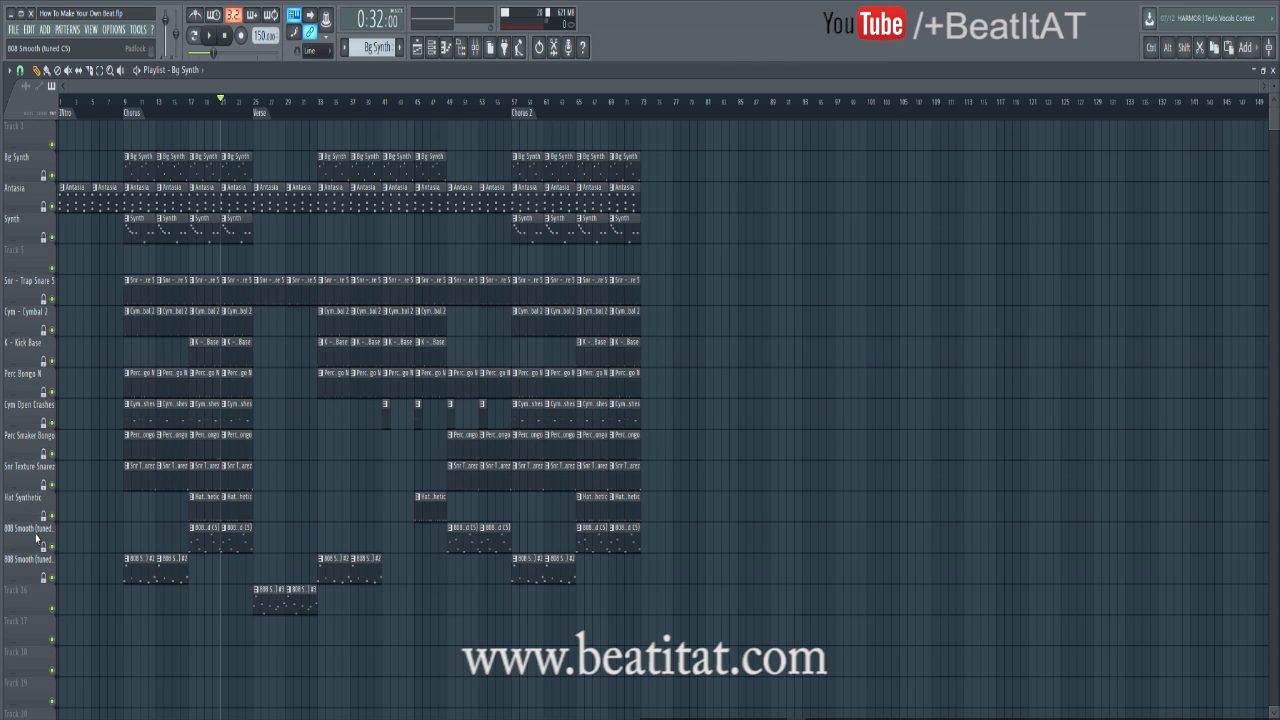
# Name Track 16 after the 808 Smooth (tuned C5) pattern clips it holds, like the two tracks above it
pyautogui.rightClick(32, 598)
pyautogui.click(78, 612)
# Move the song position between the start of the intro and the Chorus at bar 9, tracing the sections onward past the Verse marker
pyautogui.click(126, 101)
pyautogui.click(186, 104)
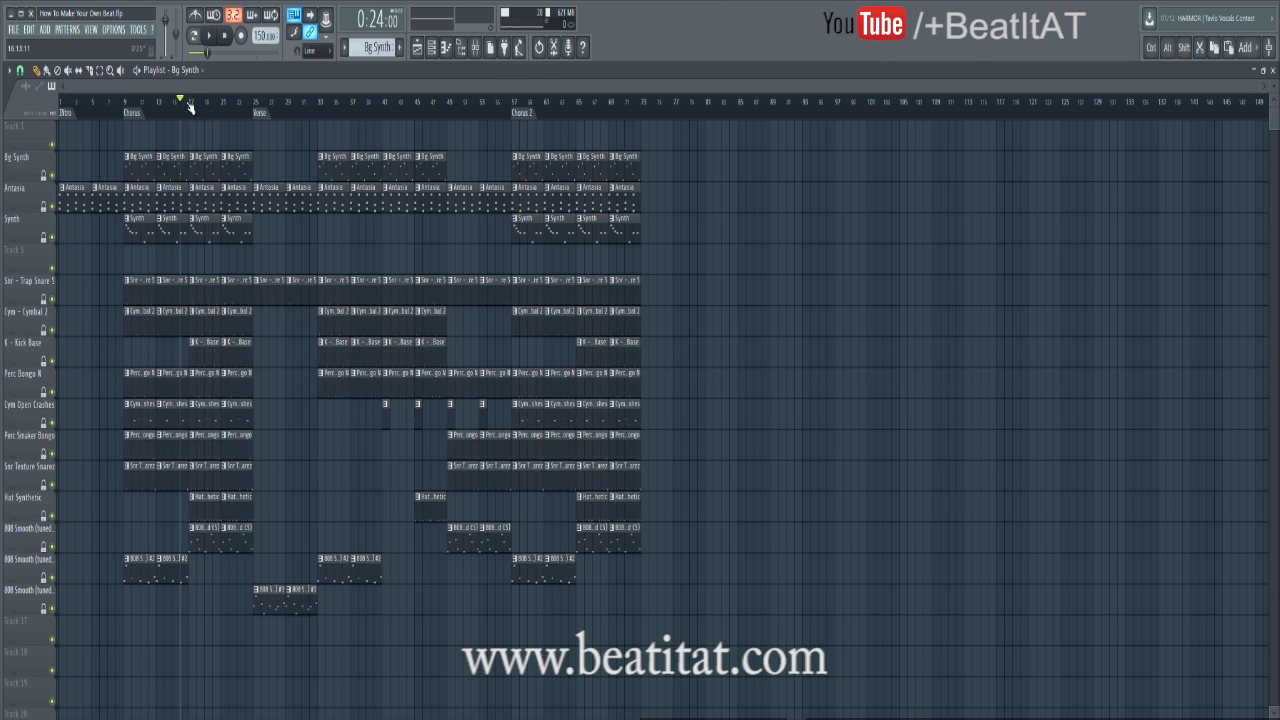
pyautogui.moveTo(187, 106); pyautogui.dragTo(52, 120)
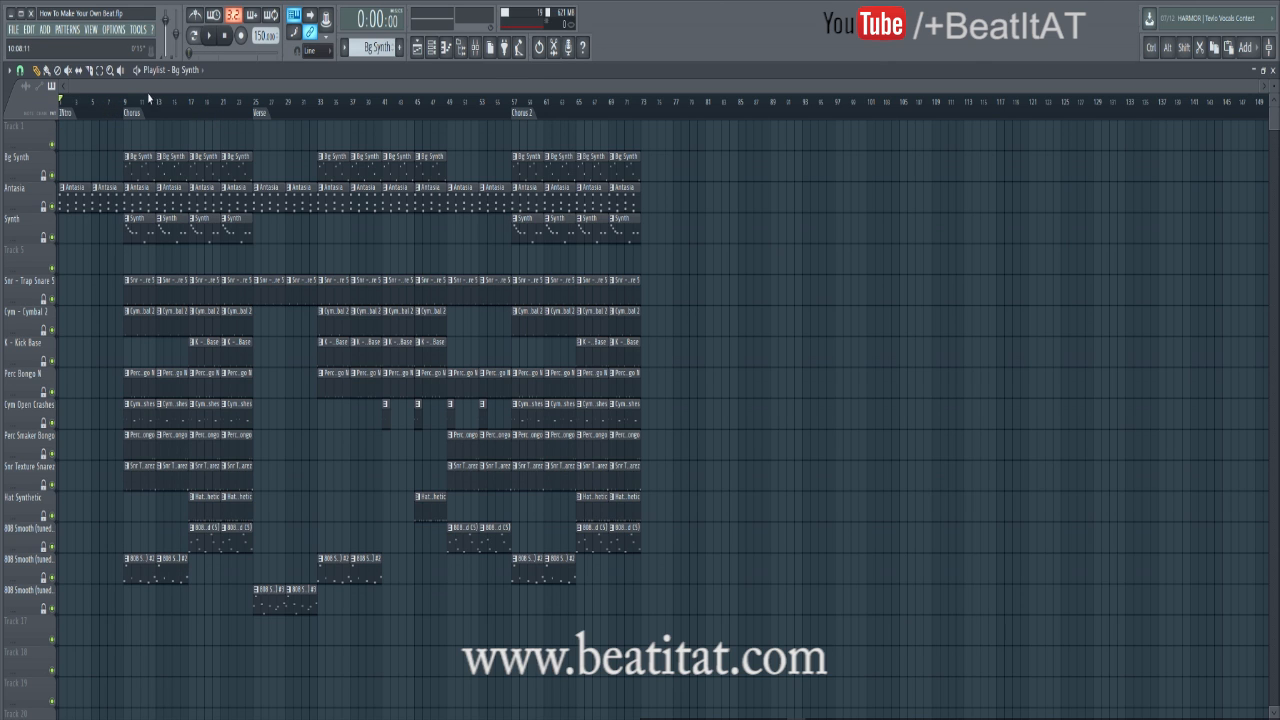
pyautogui.moveTo(188, 102); pyautogui.dragTo(245, 103)
pyautogui.click(61, 120)
pyautogui.click(128, 112)
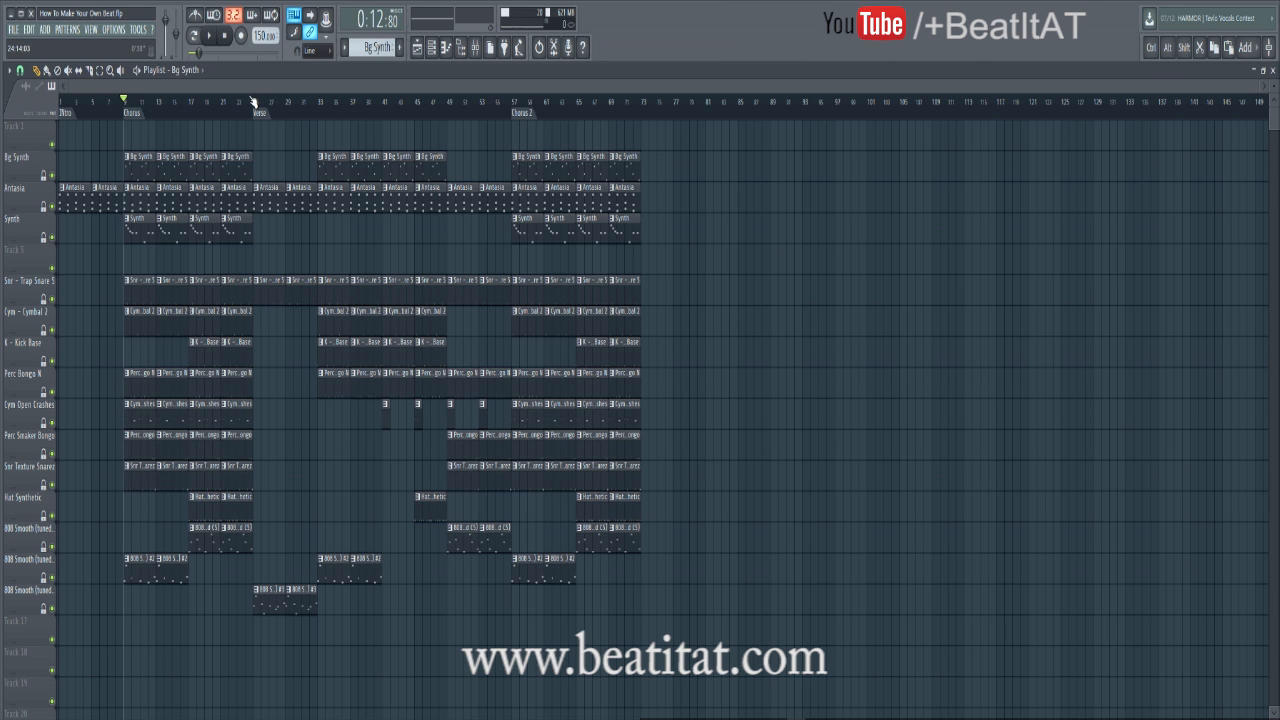
pyautogui.moveTo(253, 103); pyautogui.dragTo(502, 170)
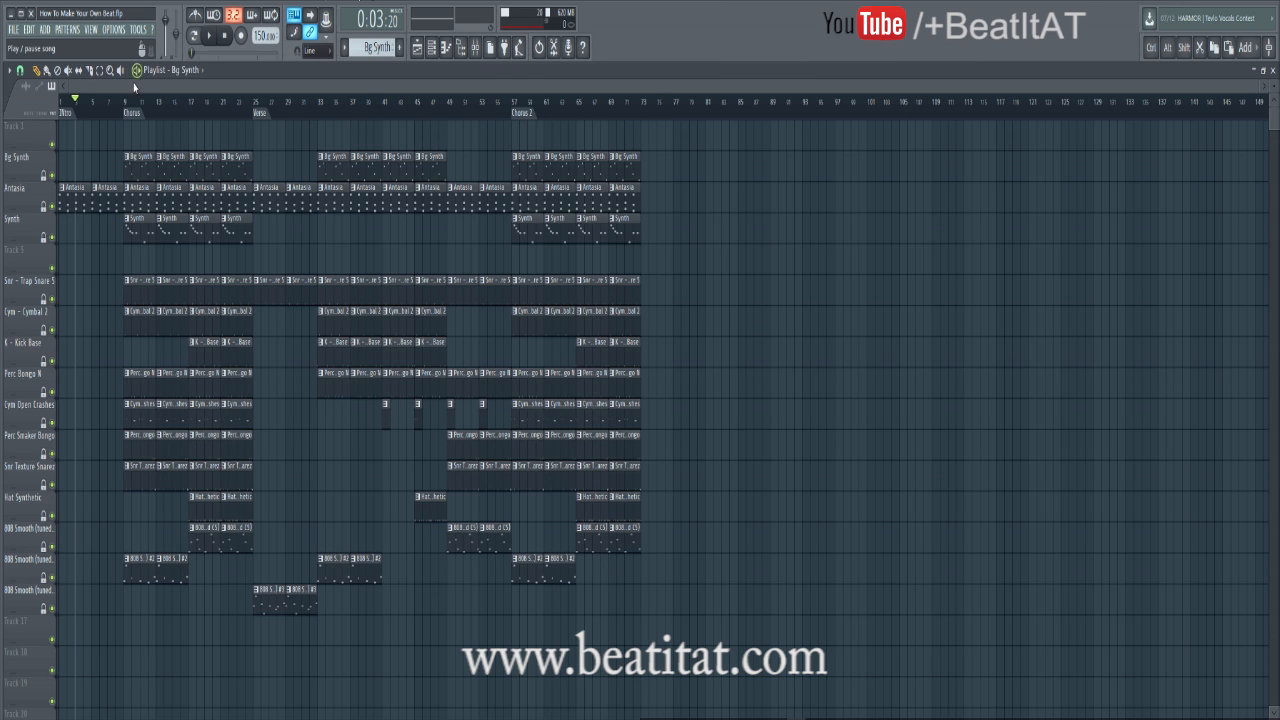
# Step the song position from the Chorus at bar 9 to the Verse at bar 25, bar 33 and bar 49
pyautogui.click(124, 102)
pyautogui.click(119, 101)
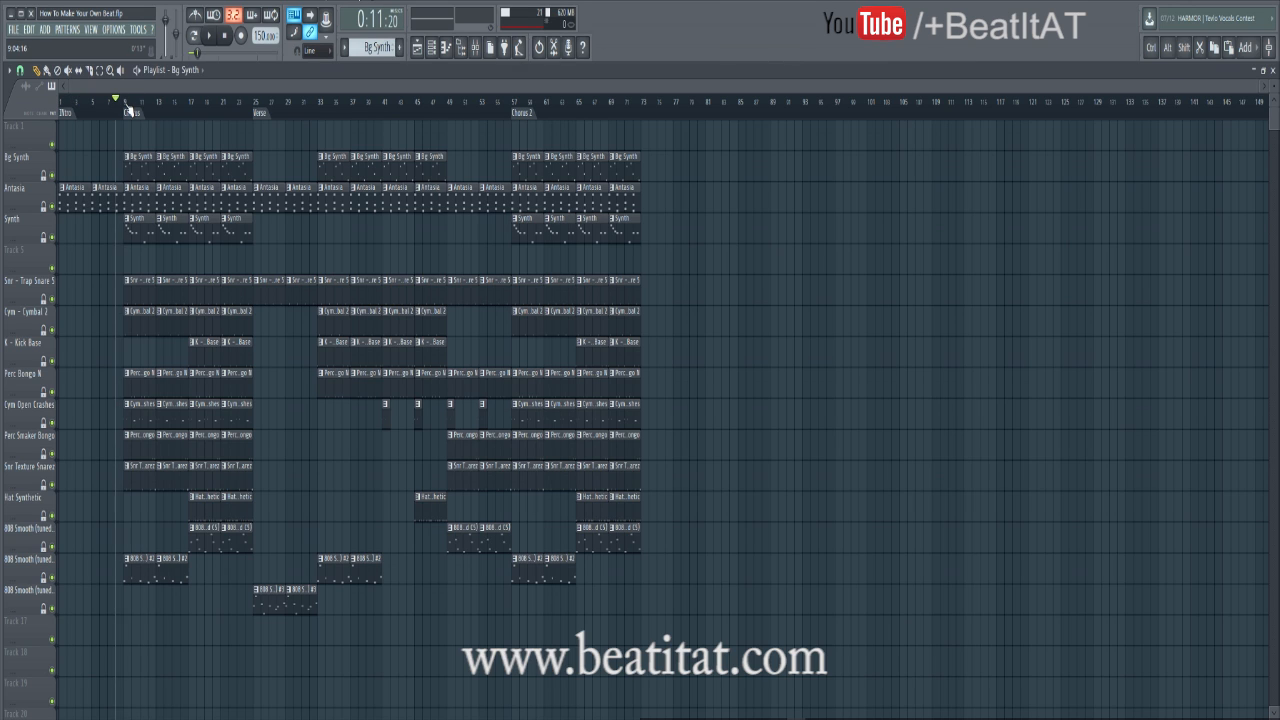
pyautogui.click(126, 107)
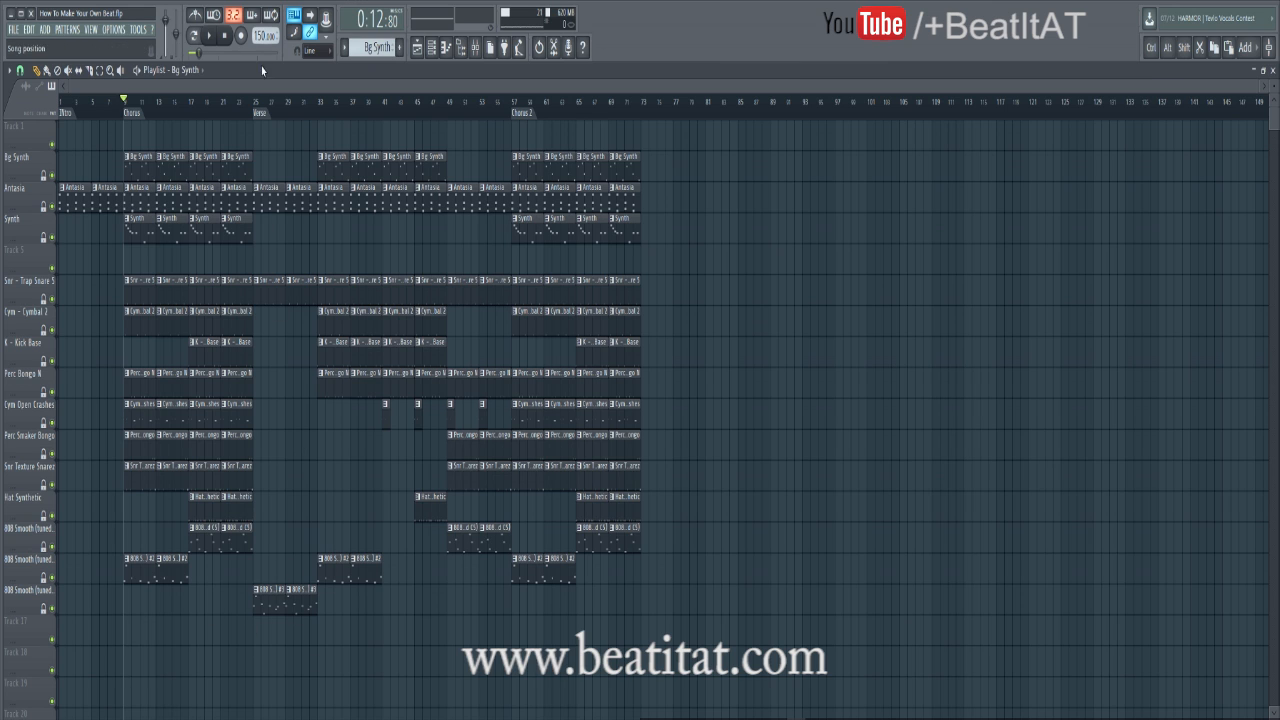
pyautogui.click(256, 106)
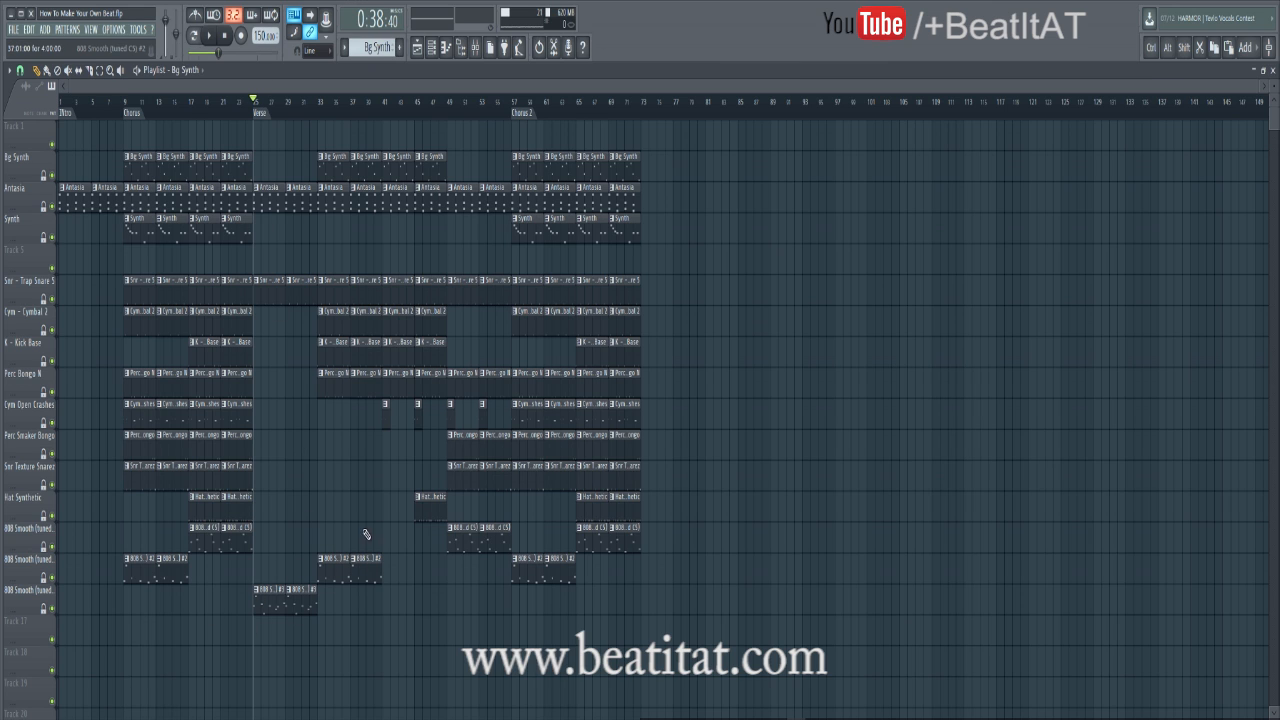
pyautogui.click(318, 104)
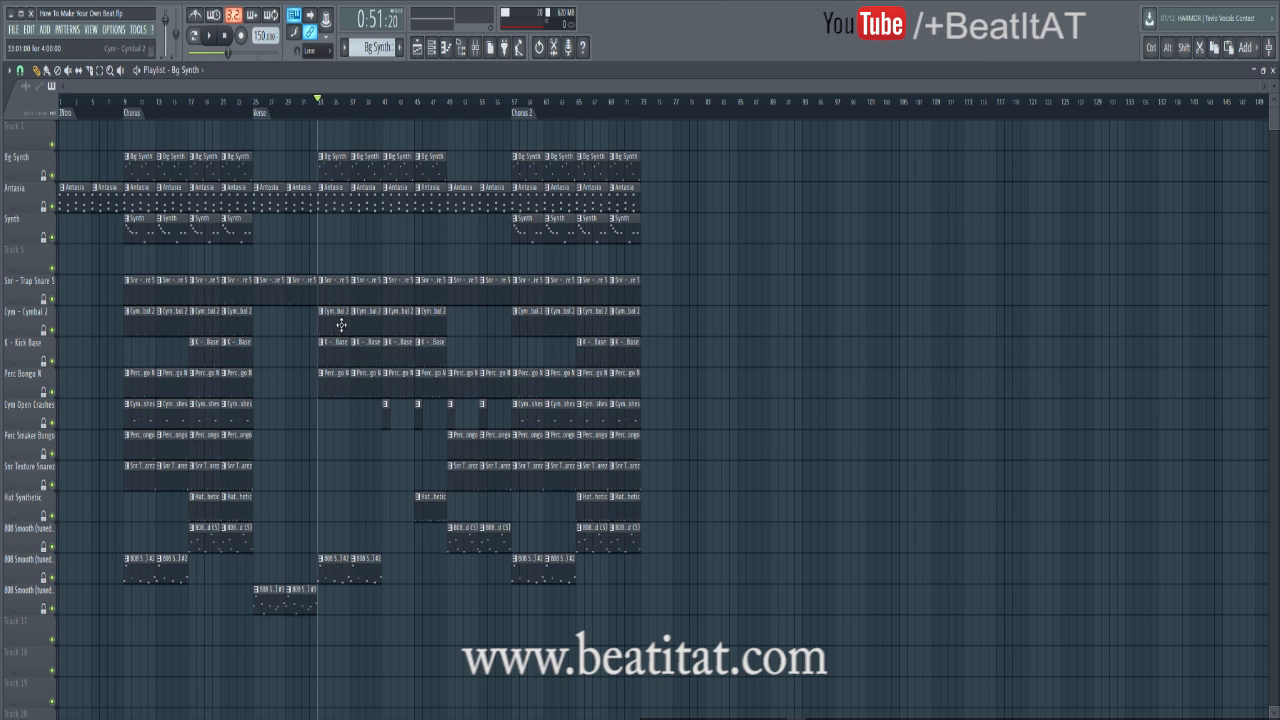
pyautogui.moveTo(327, 110); pyautogui.dragTo(448, 116)
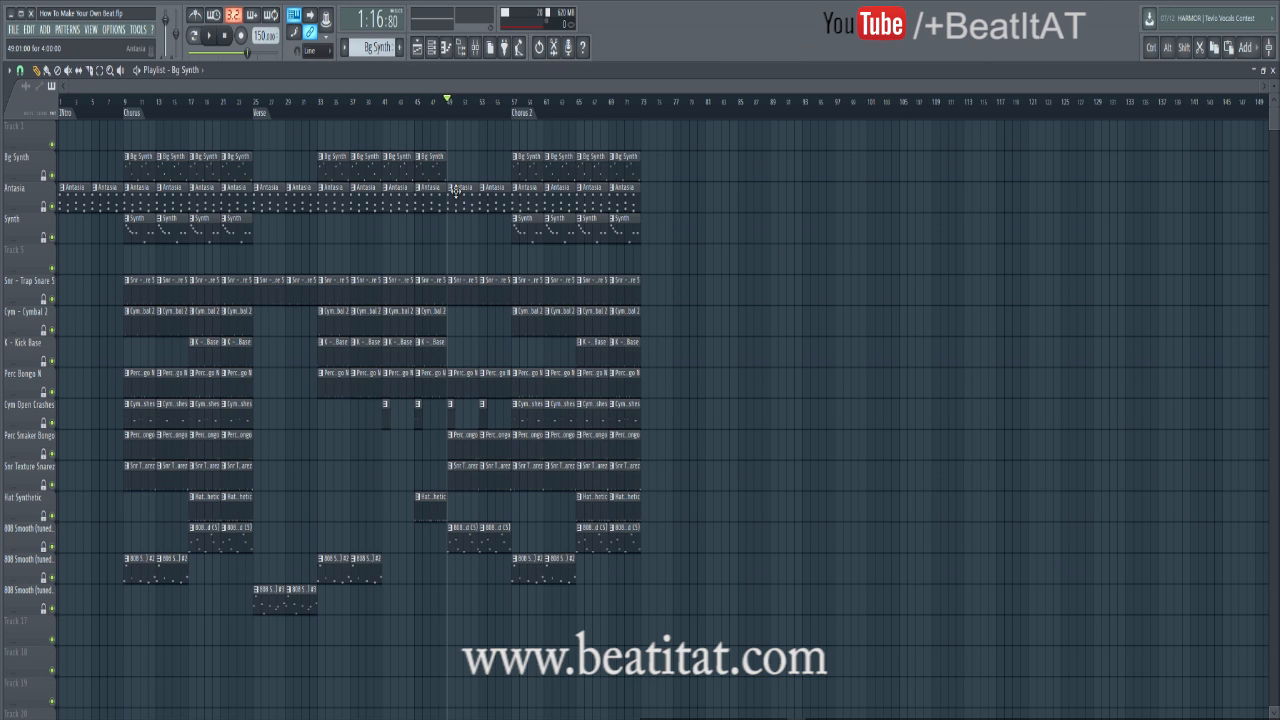
# Return the song position to bar 21 and take a brief look at the mixer
pyautogui.click(220, 113)
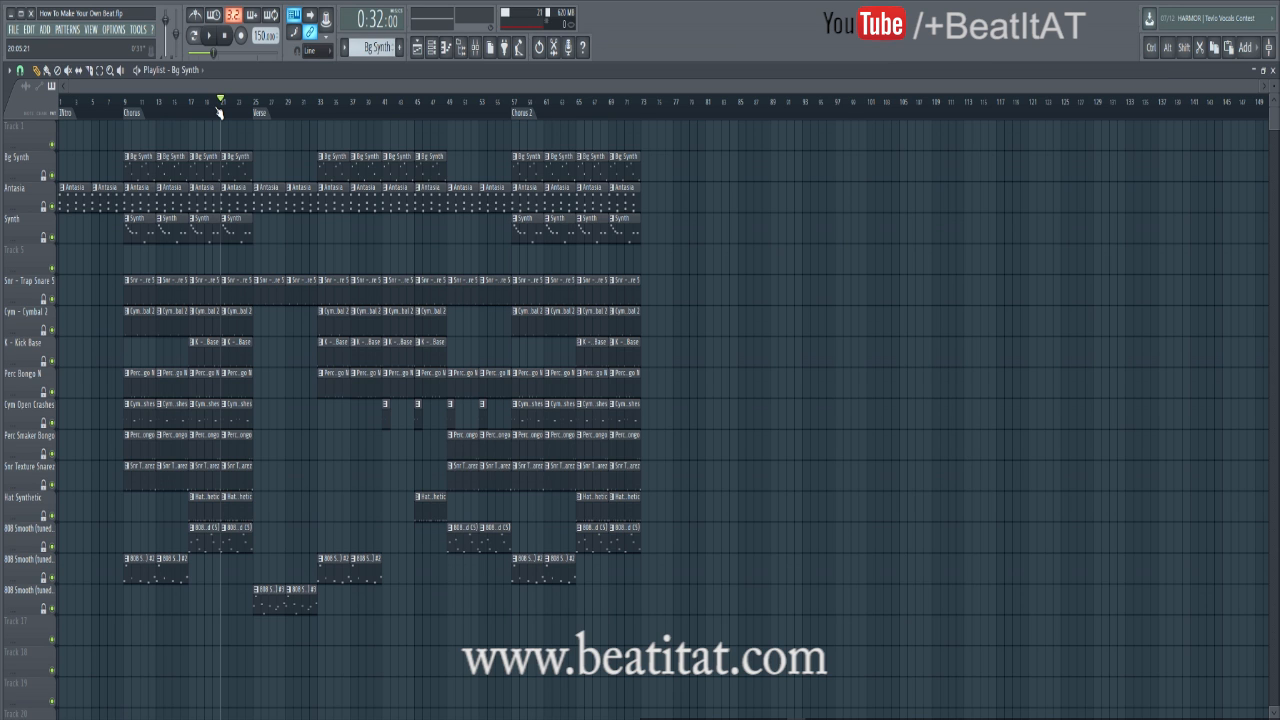
pyautogui.press('F9')
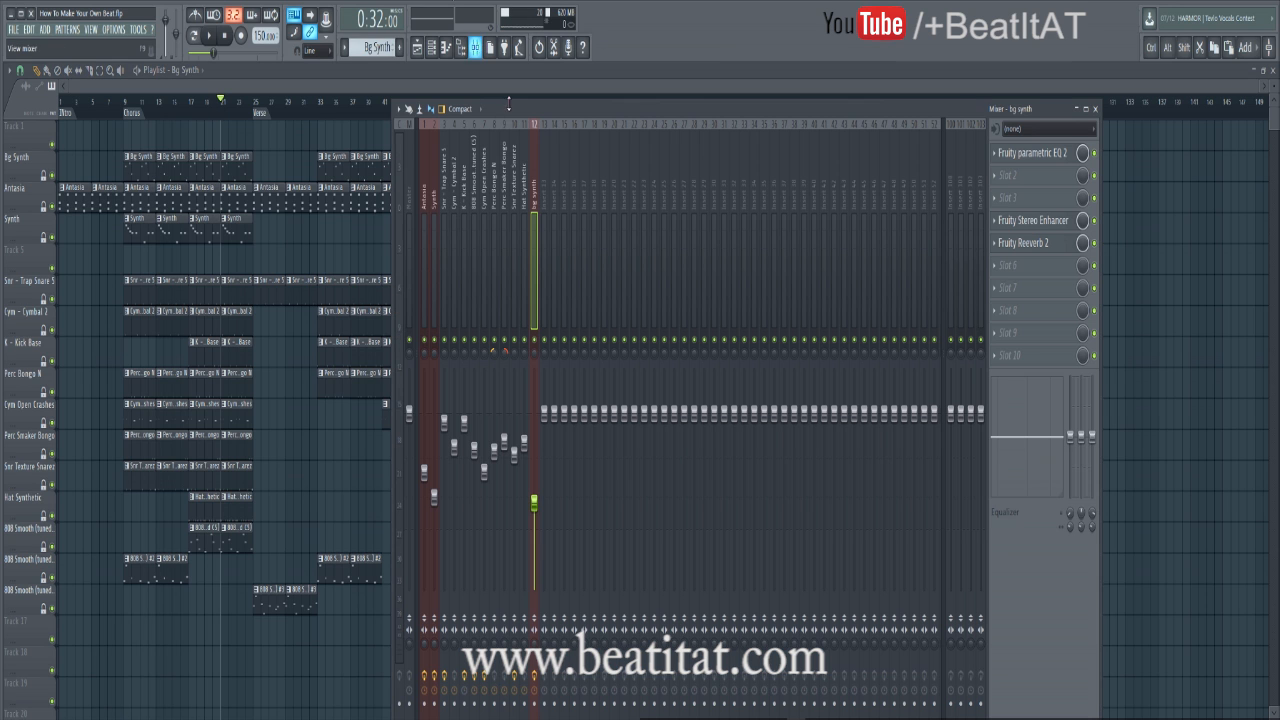
pyautogui.press('F9')
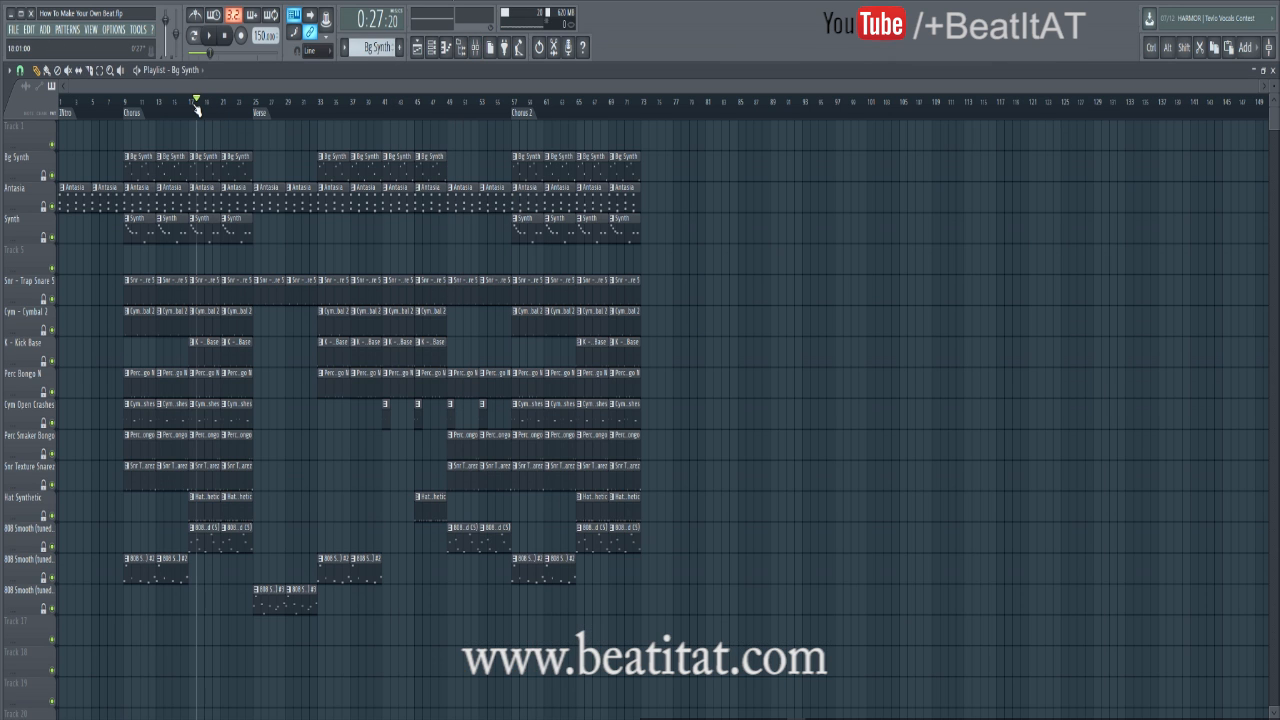
# Examine the Trap Snare 5, Cymbal 2 and Kick Base patterns in the piano roll and channel rack
pyautogui.doubleClick(210, 291)
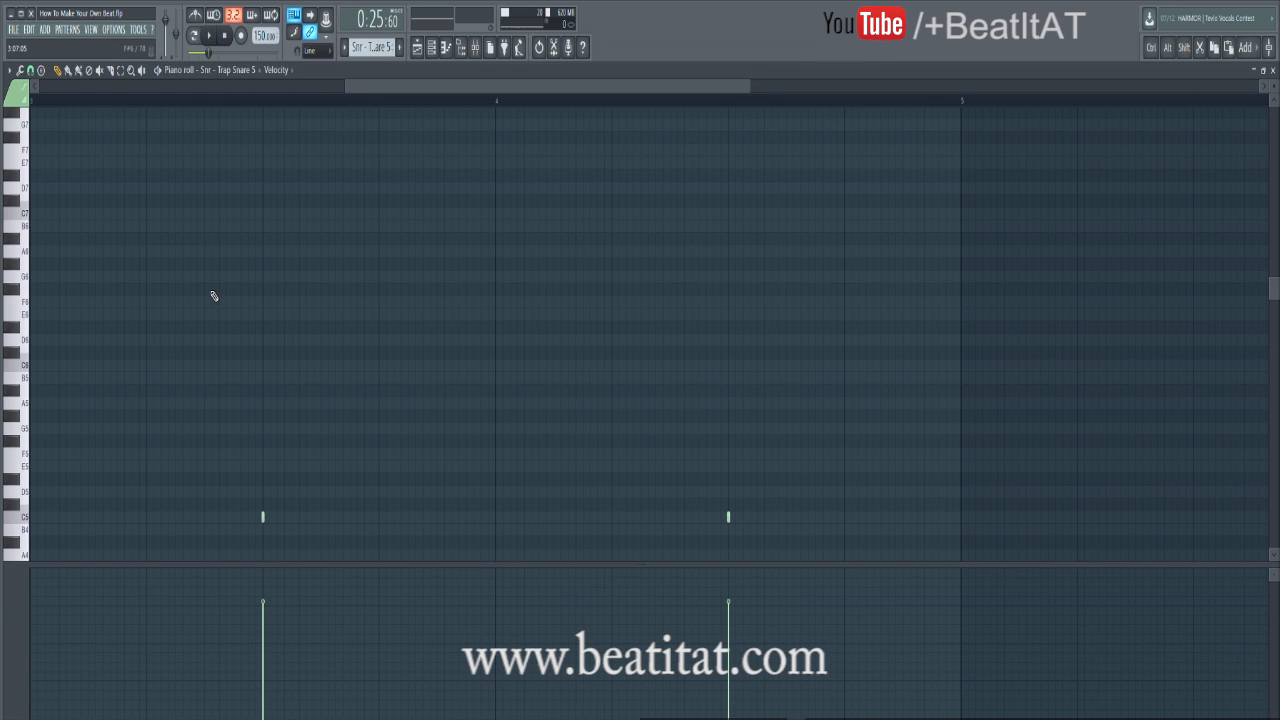
pyautogui.press('F6')
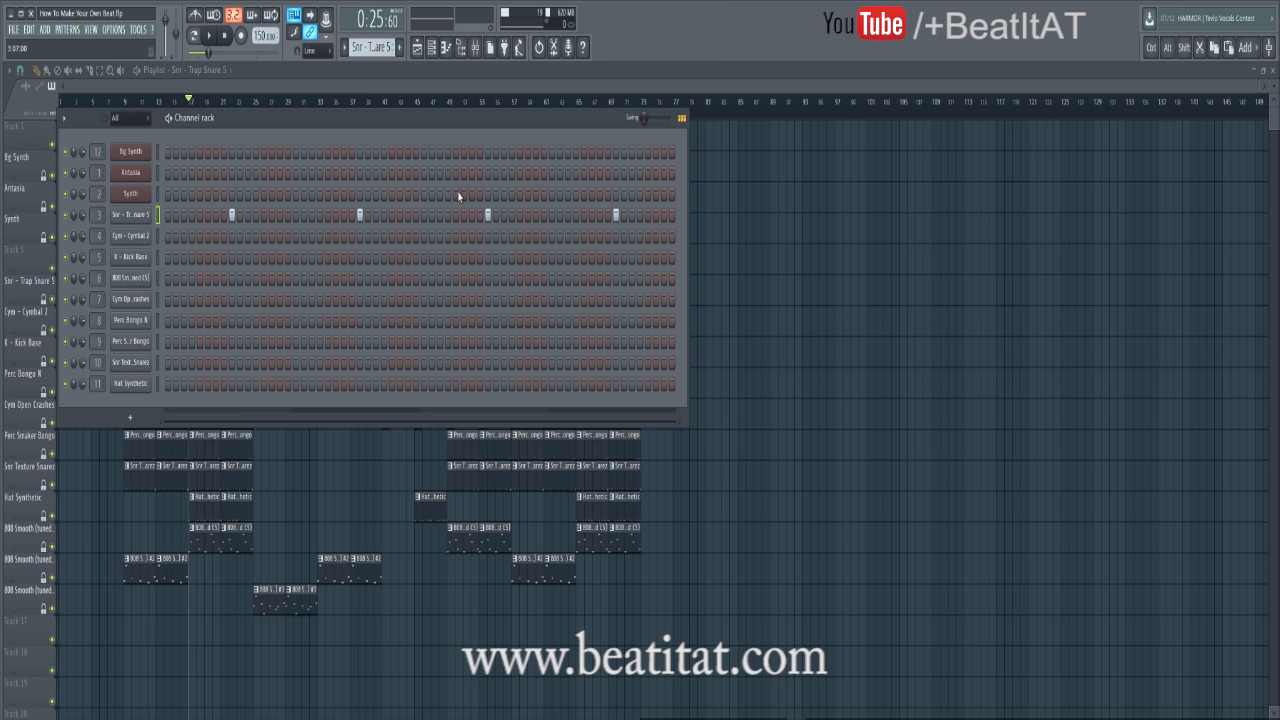
pyautogui.press('F6')
pyautogui.doubleClick(208, 318)
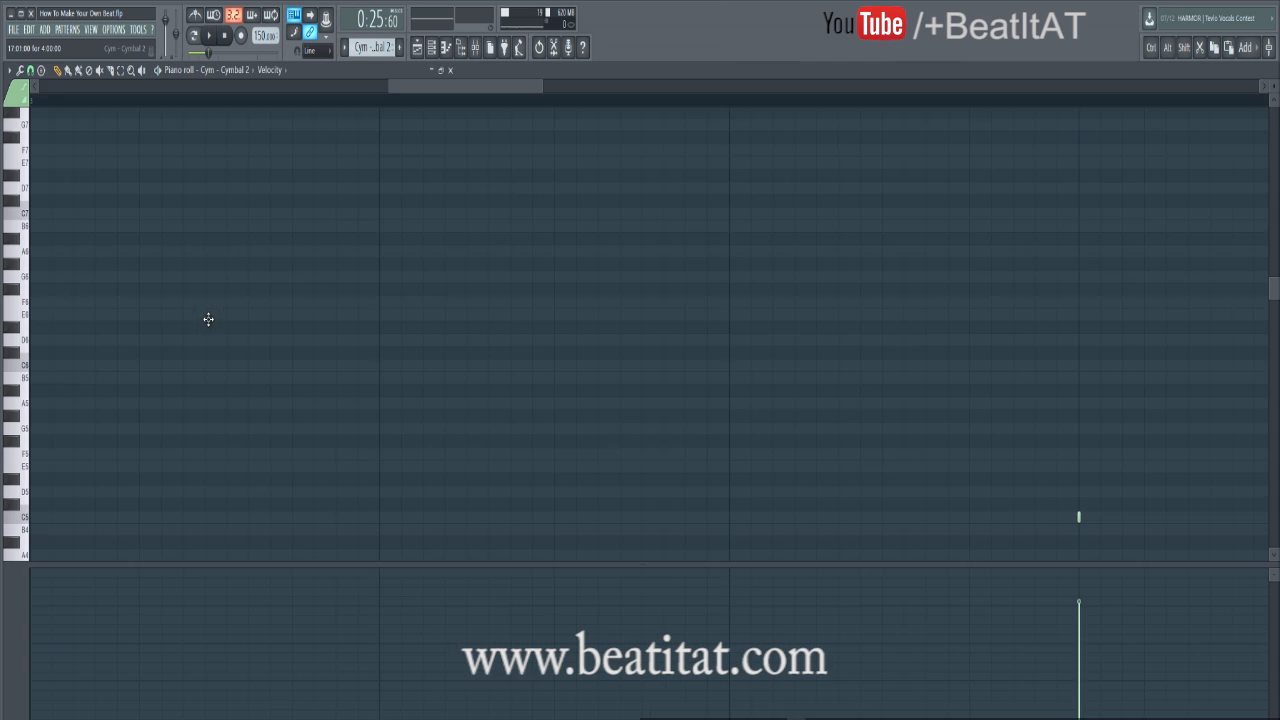
pyautogui.press('F6')
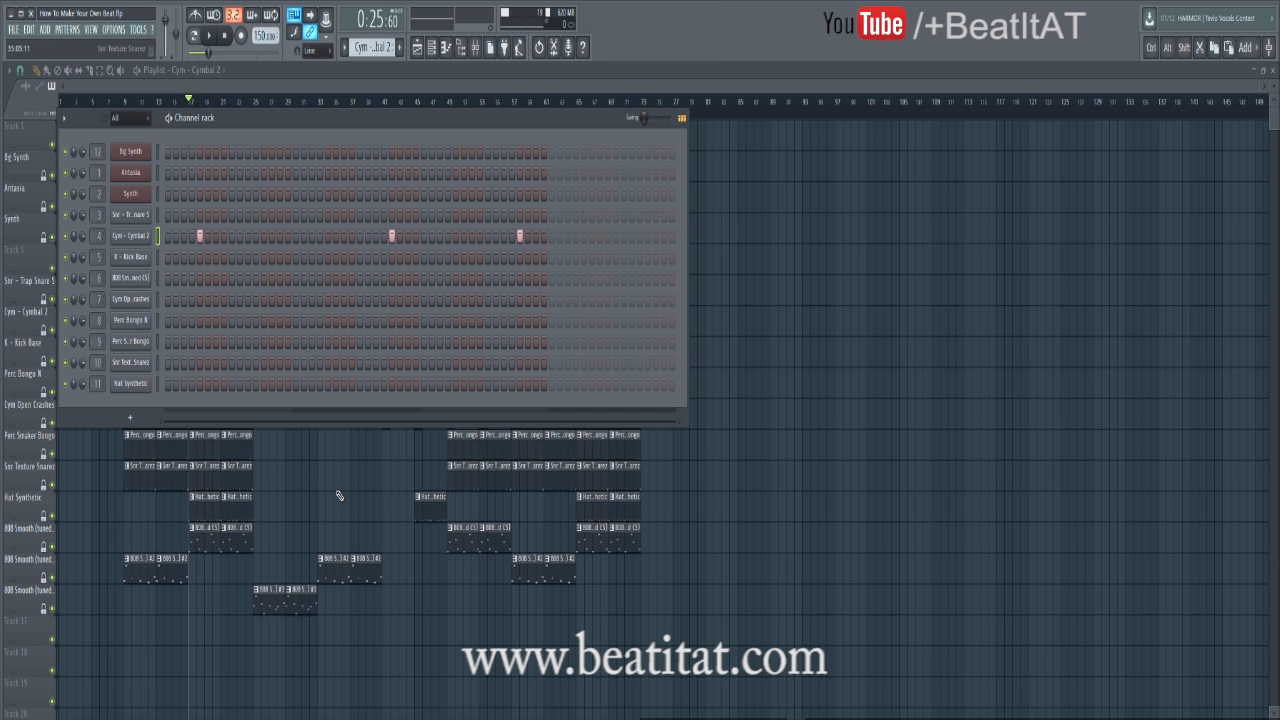
pyautogui.press('Escape')
pyautogui.doubleClick(206, 352)
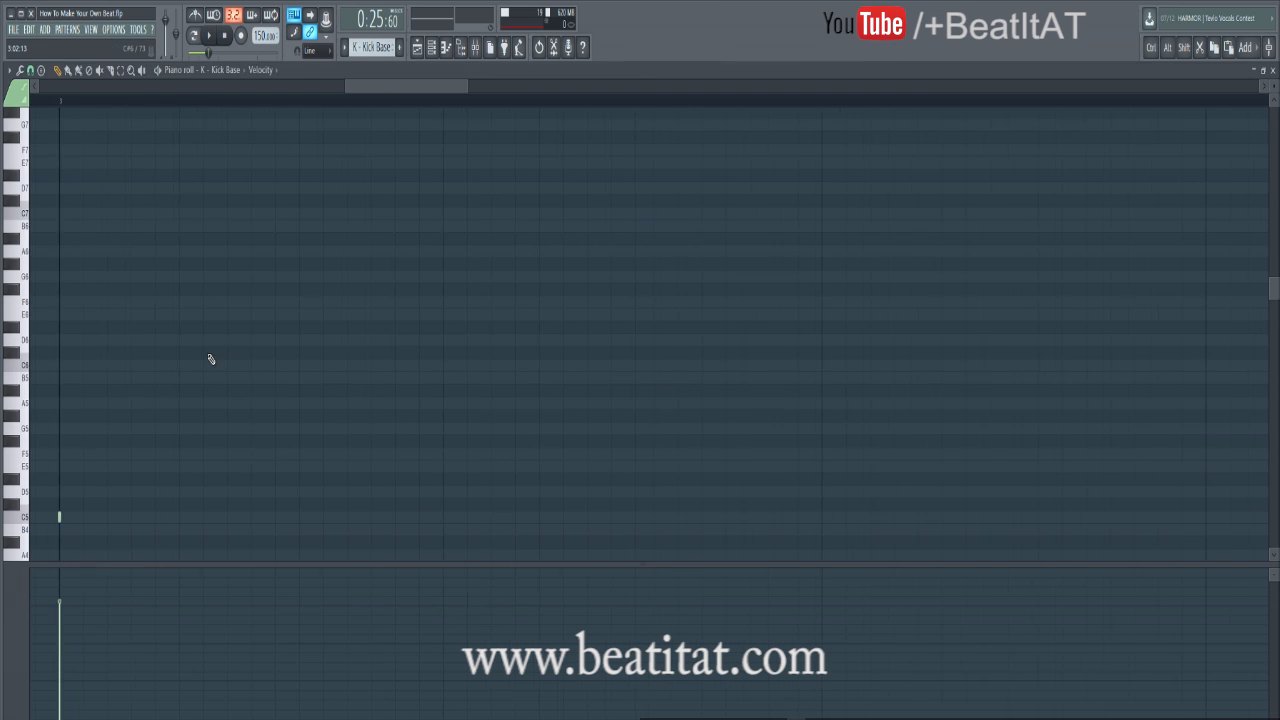
pyautogui.press('Escape')
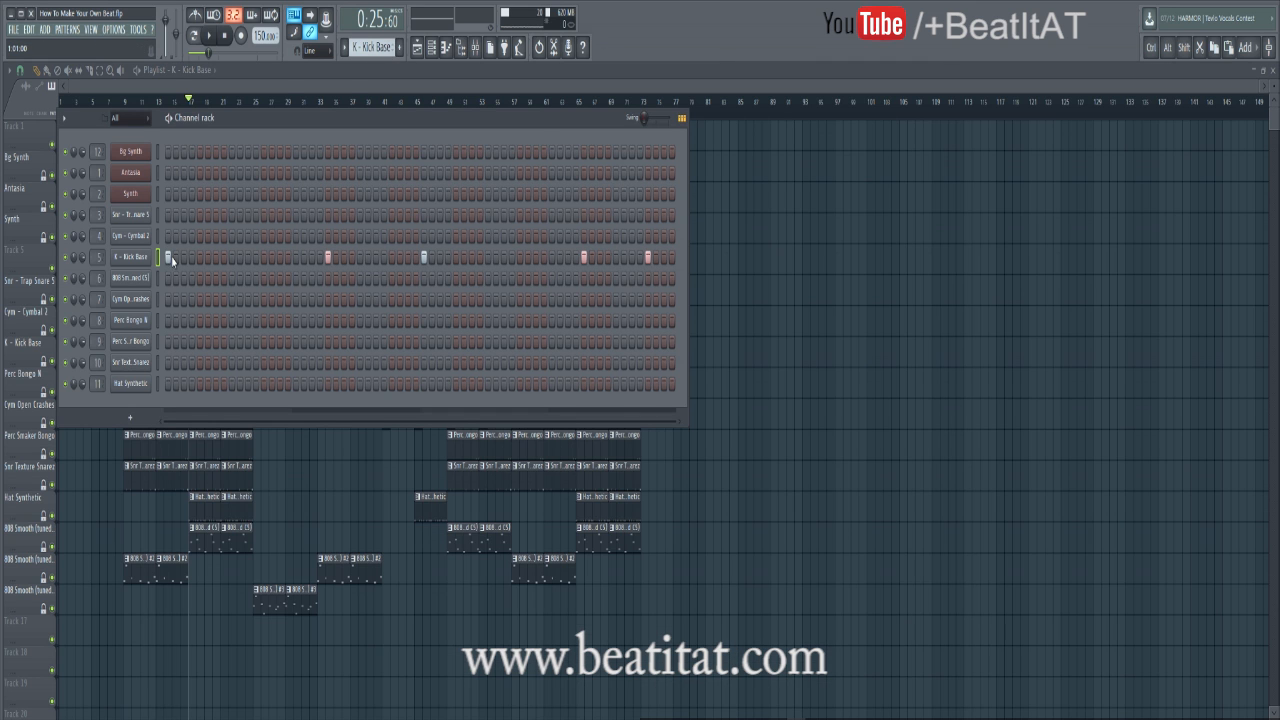
pyautogui.press('Escape')
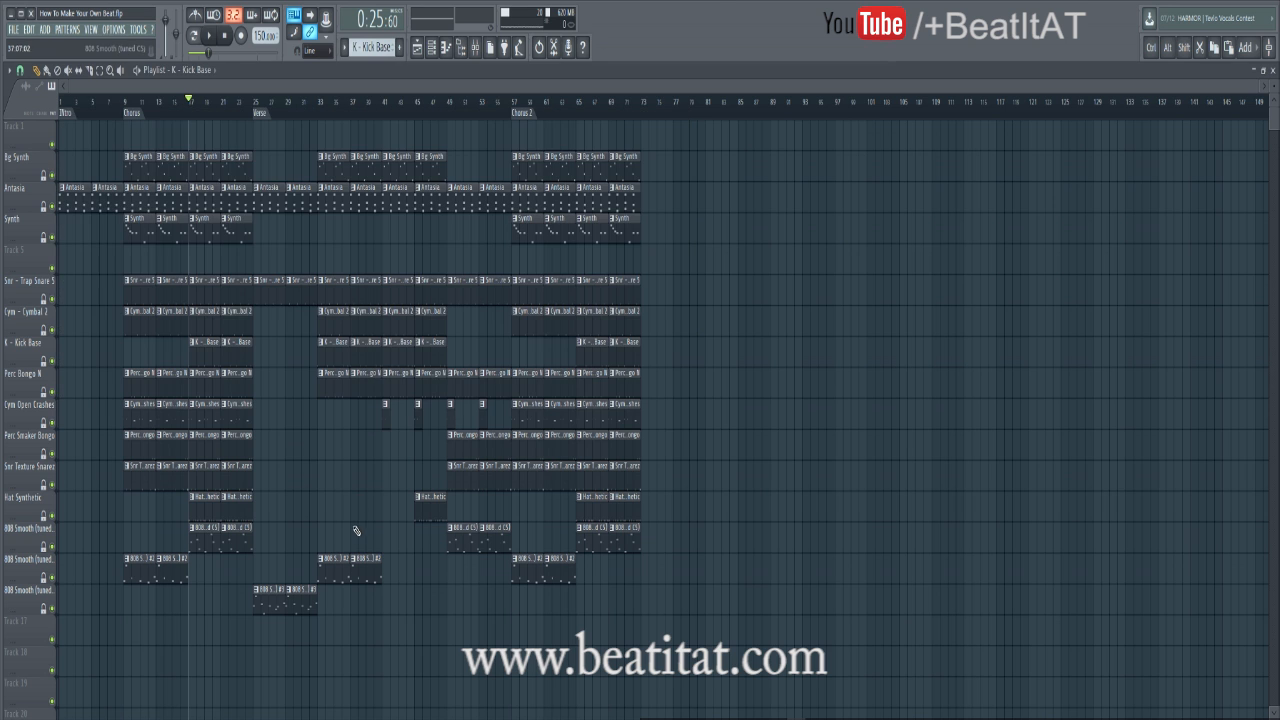
# Examine the bass notes of the three 808 Smooth (tuned C5) patterns in the piano roll
pyautogui.doubleClick(200, 541)
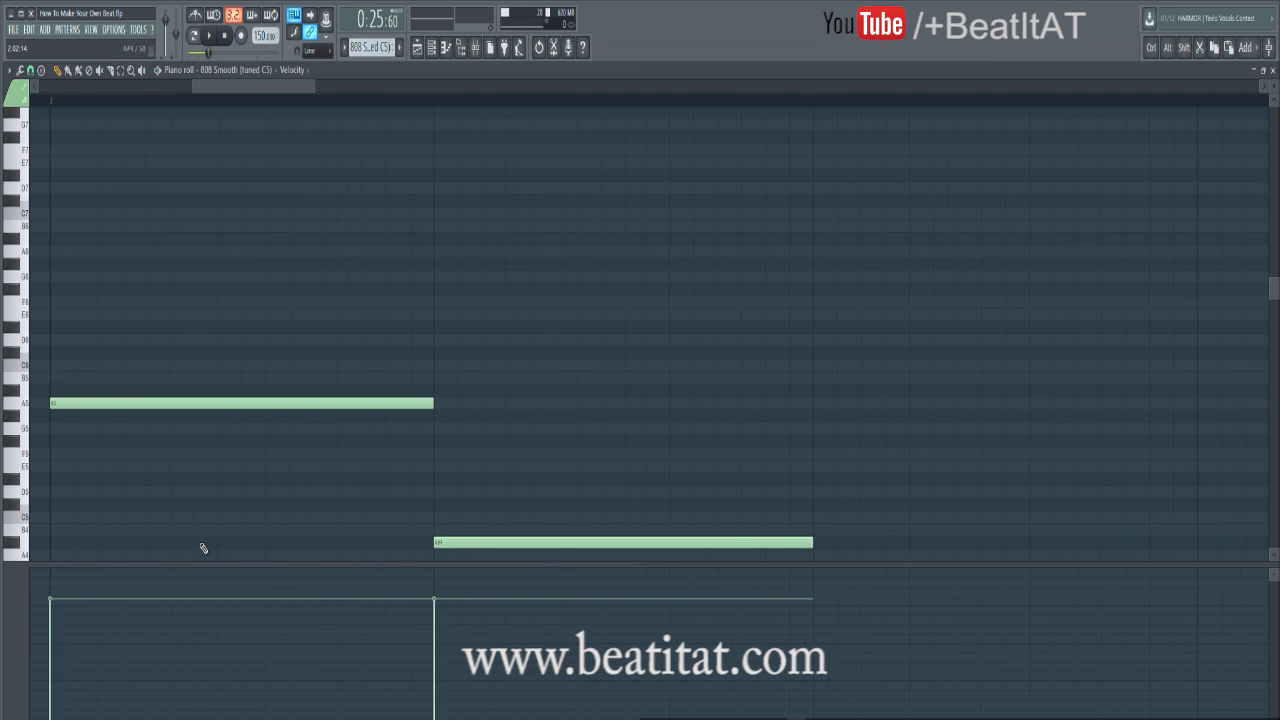
pyautogui.scroll(-6, 238, 419)
pyautogui.scroll(-4, 331, 400)
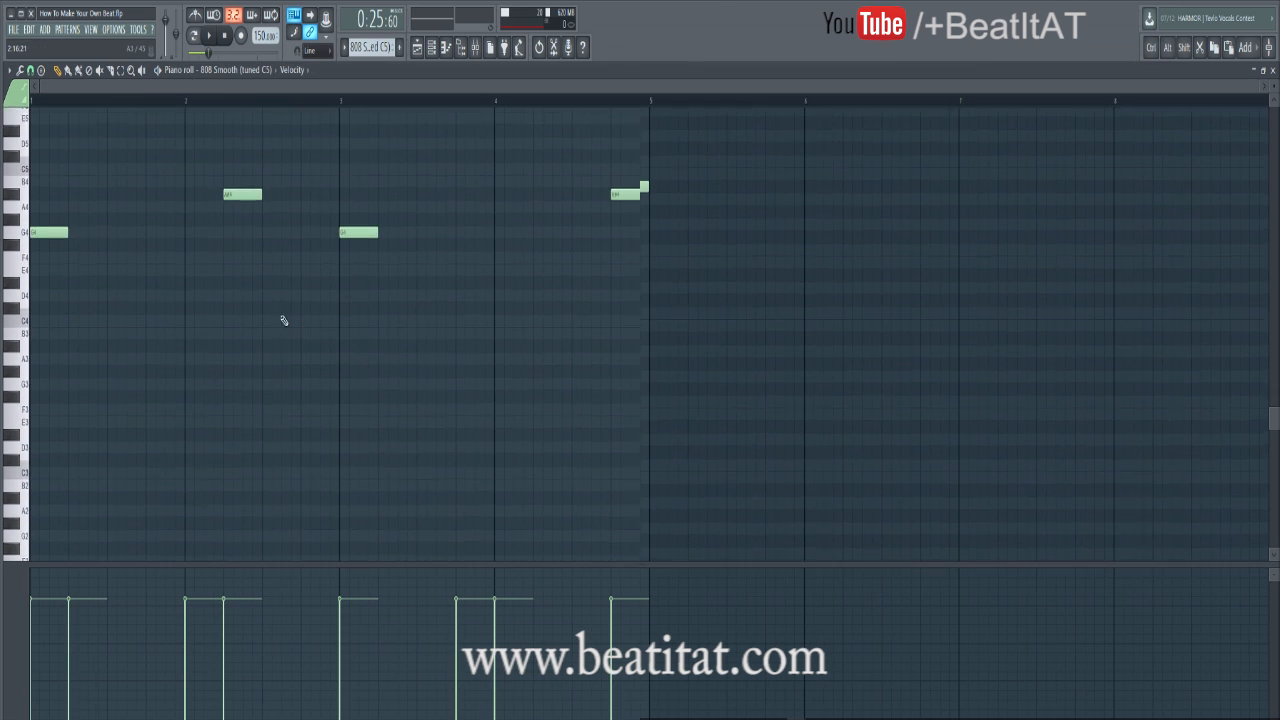
pyautogui.press('Escape')
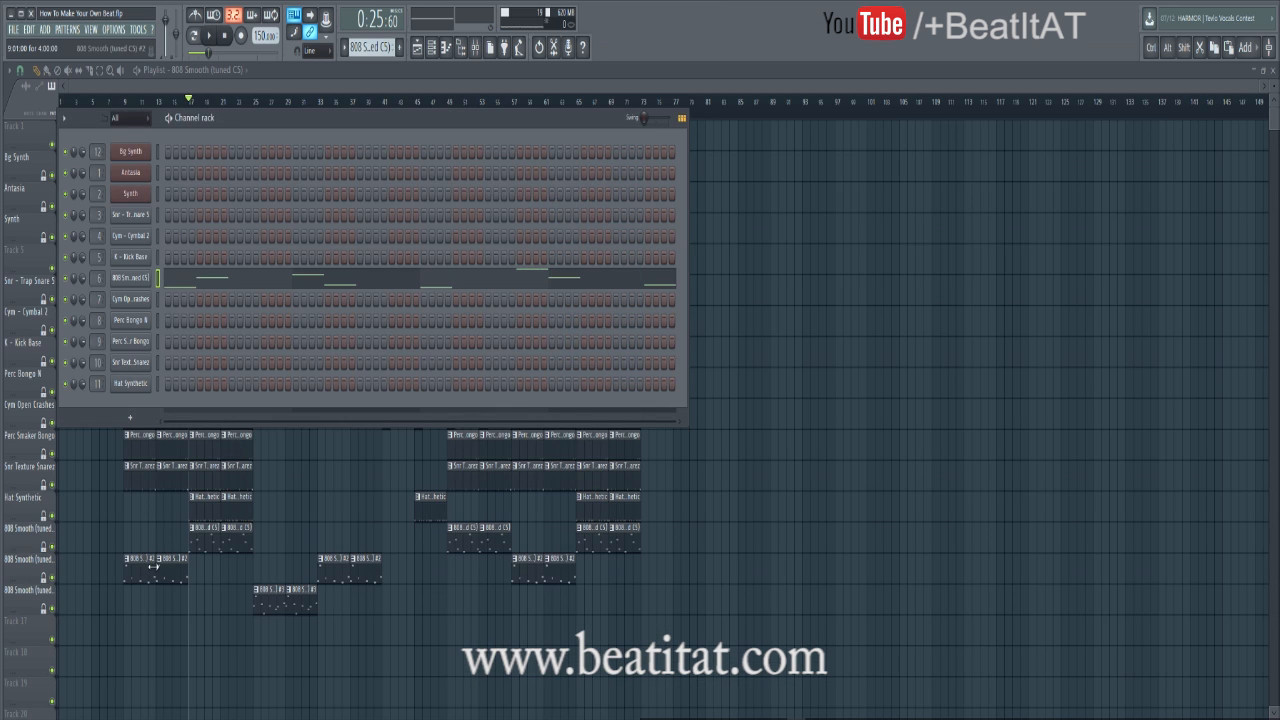
pyautogui.click(141, 569)
pyautogui.doubleClick(141, 569)
pyautogui.scroll(-5, 243, 376)
pyautogui.press('Escape')
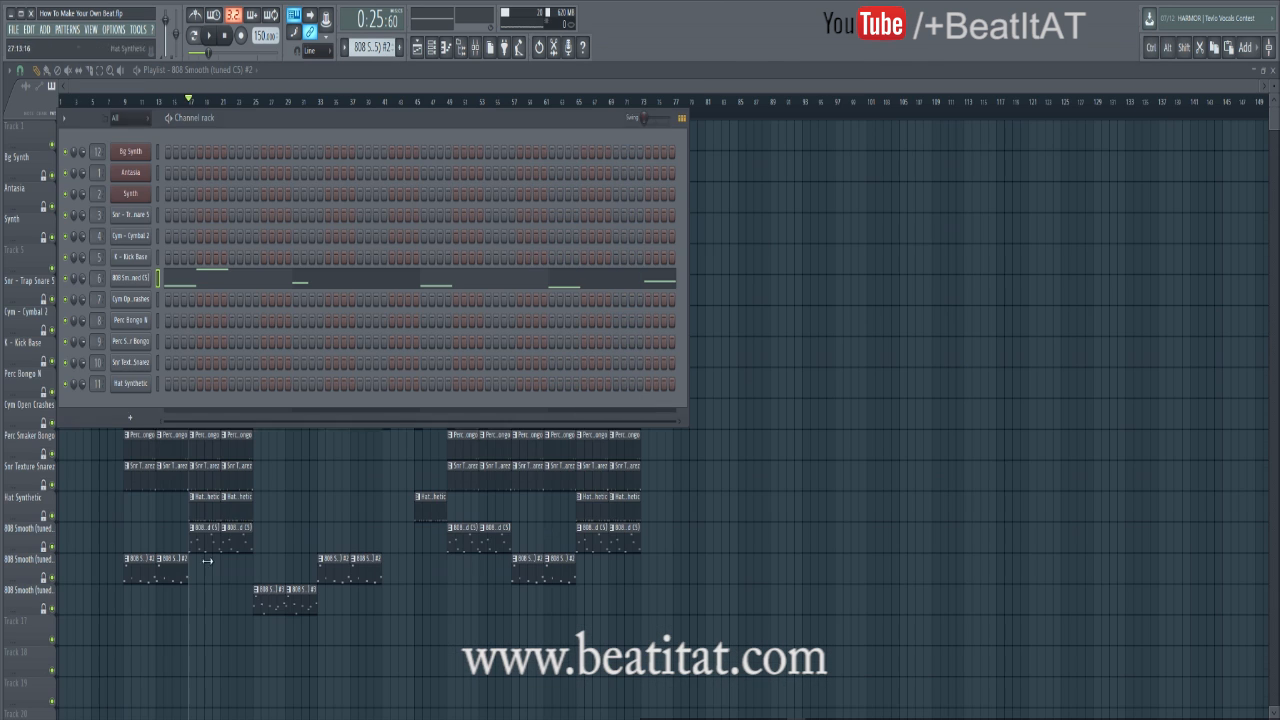
pyautogui.doubleClick(266, 592)
pyautogui.scroll(-4, 277, 514)
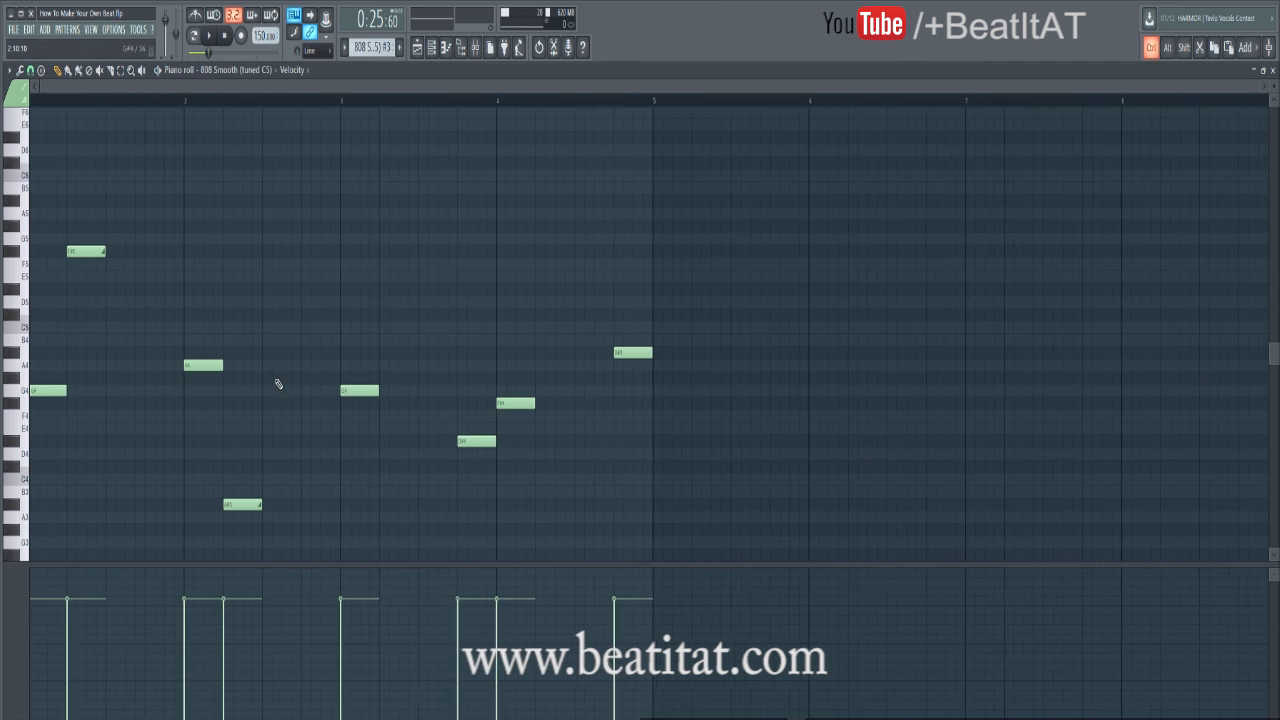
pyautogui.press('Escape')
pyautogui.rightClick(372, 504)
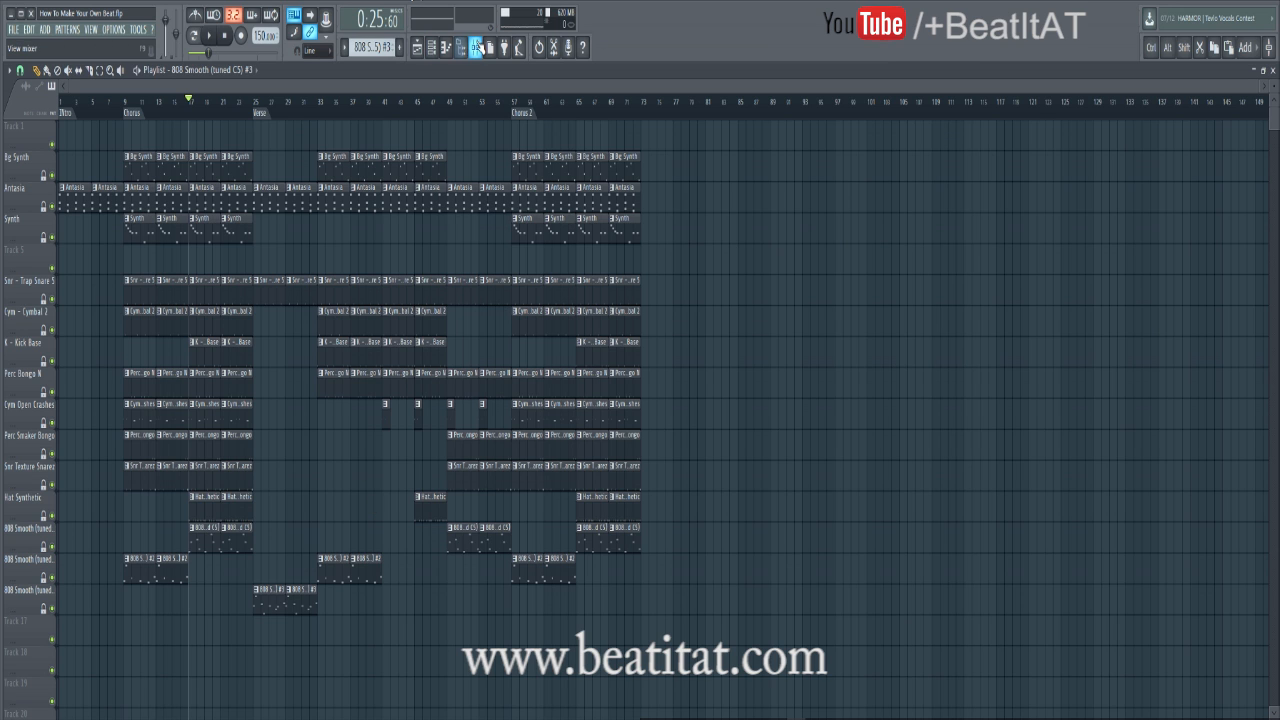
# Inspect the effect slots of the 808 Smooth, Perc Bongo N and Snr Texture Snares mixer tracks, and close the mixer
pyautogui.click(475, 49)
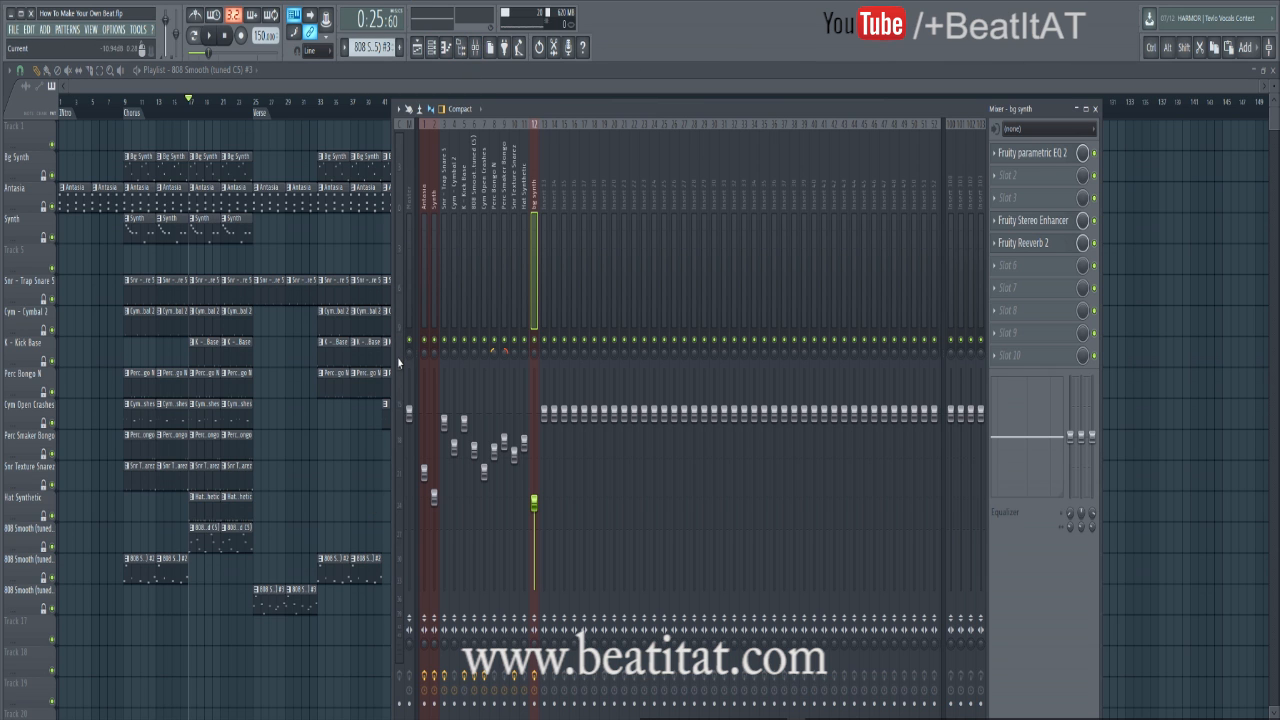
pyautogui.click(478, 213)
pyautogui.click(494, 200)
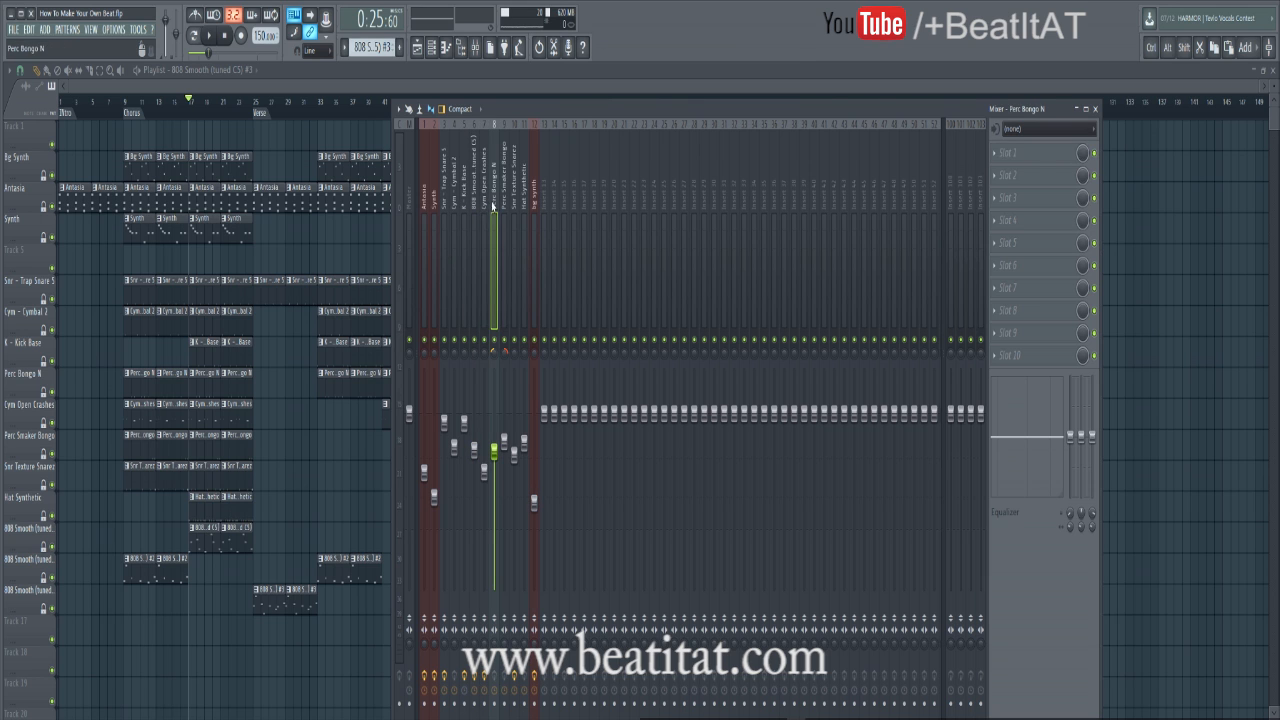
pyautogui.click(514, 200)
pyautogui.click(496, 197)
pyautogui.click(421, 77)
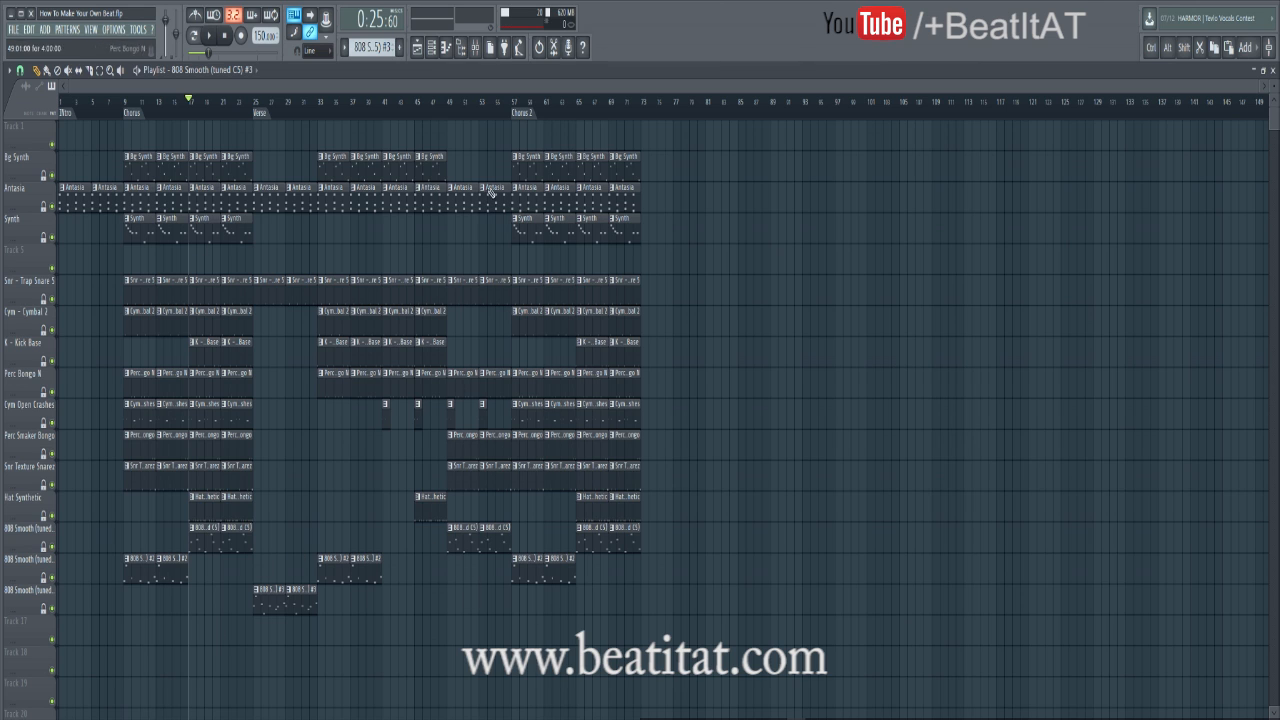
# Move the song position to bar 25 at the verse and on to bar 33, and pick the Synth pattern
pyautogui.click(254, 104)
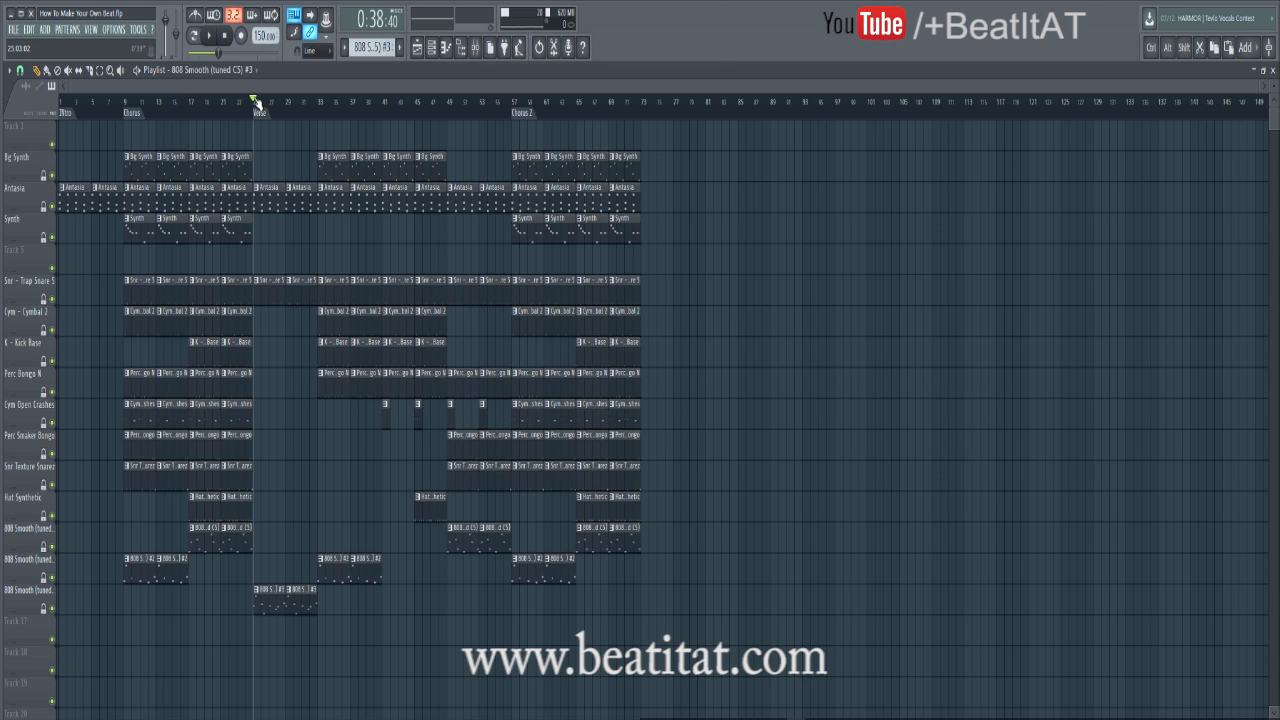
pyautogui.click(321, 104)
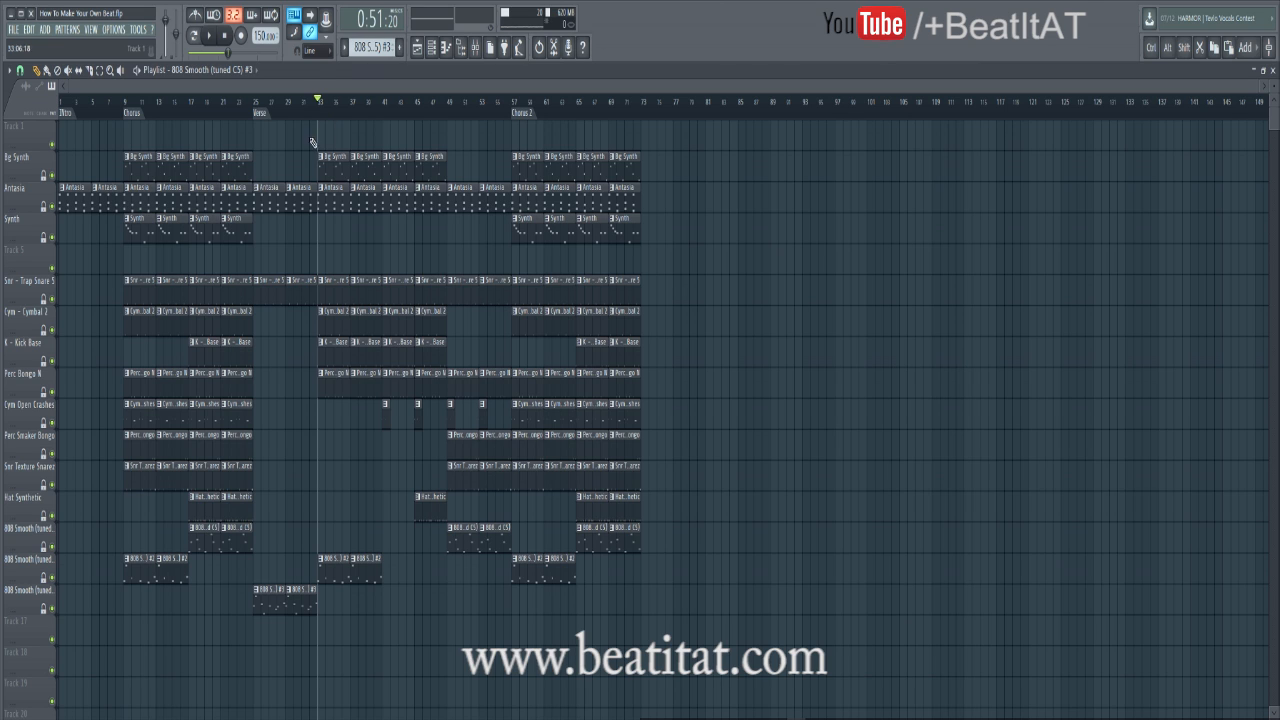
pyautogui.click(245, 239)
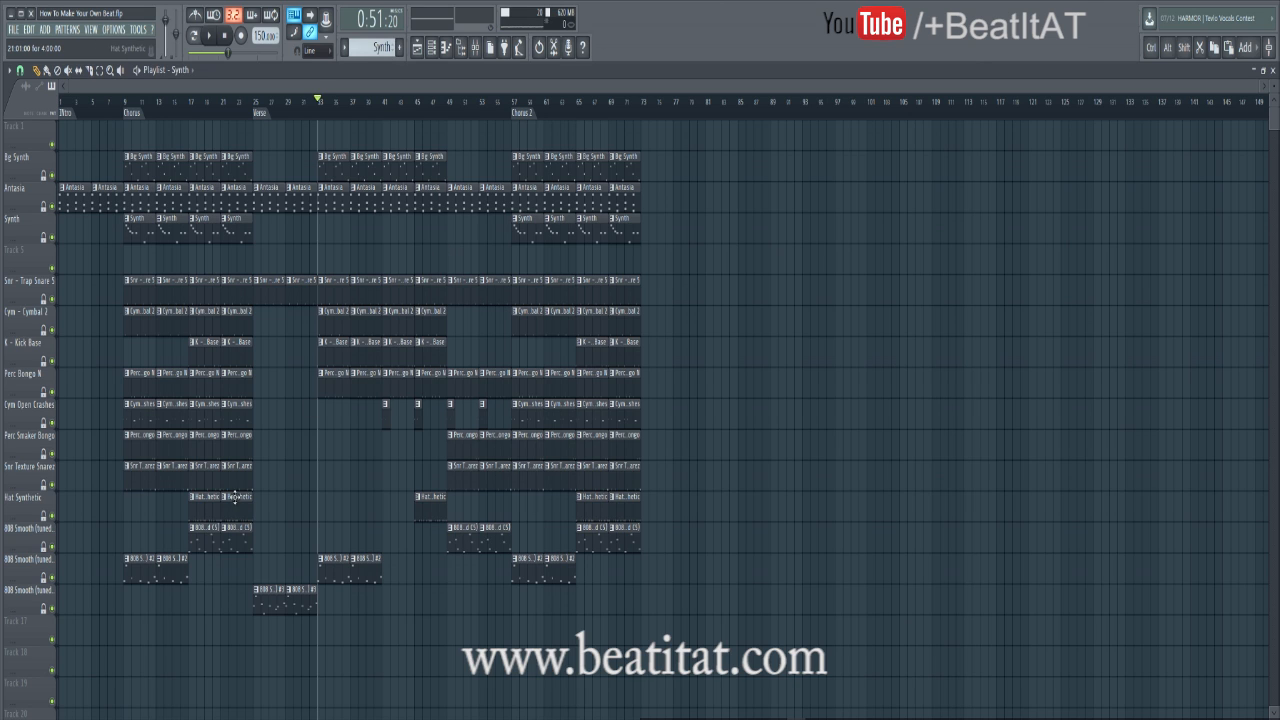
# Step the song position between bars 9 and 17 of the chorus, and on through the verse to bar 33
pyautogui.click(190, 118)
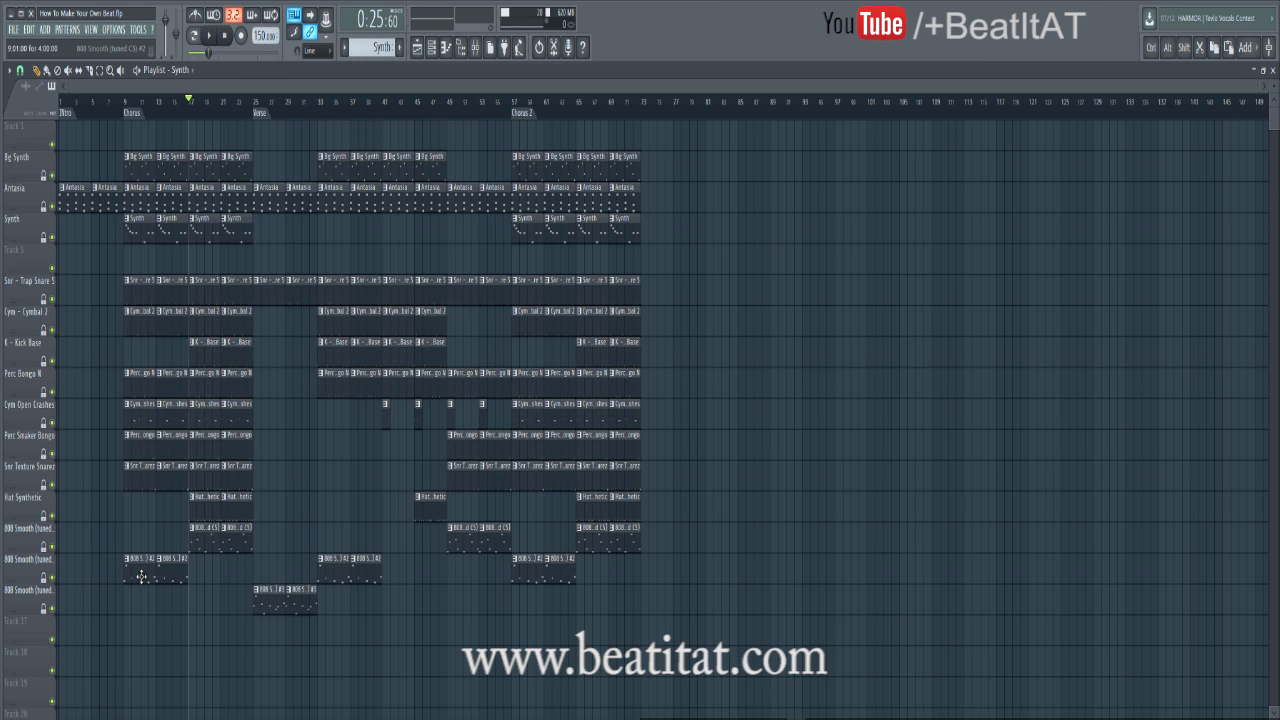
pyautogui.click(130, 113)
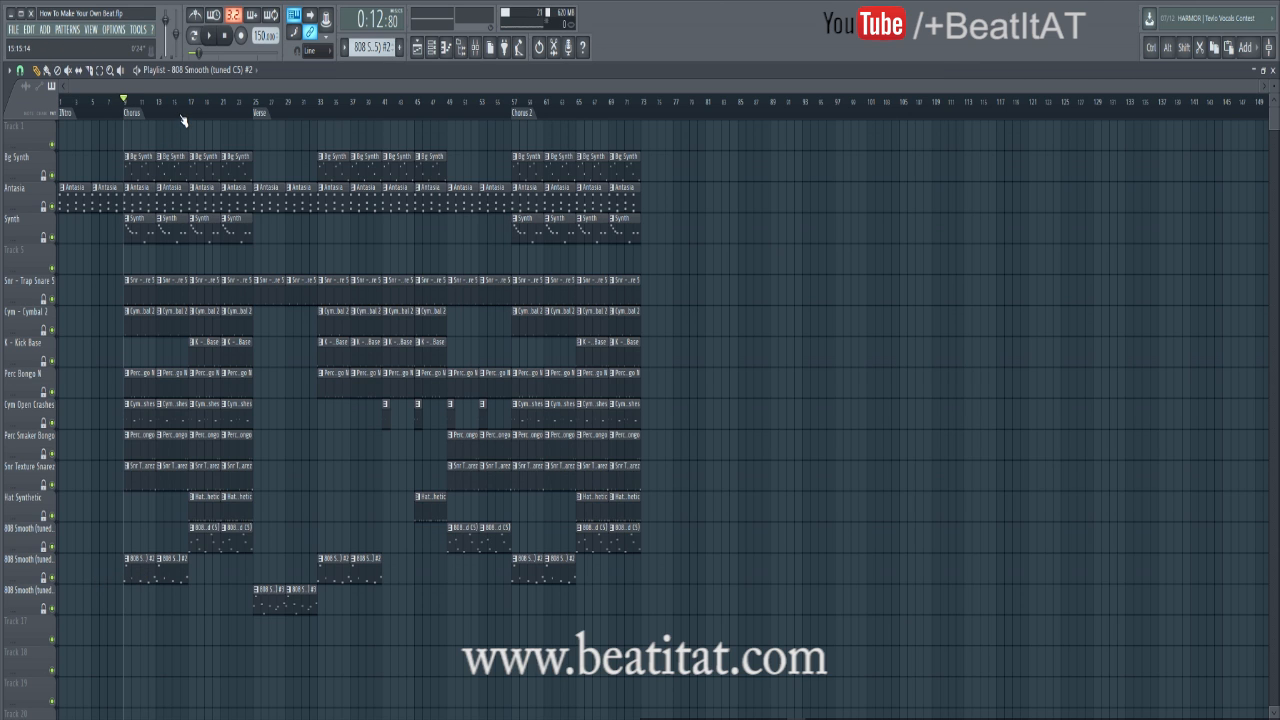
pyautogui.click(185, 118)
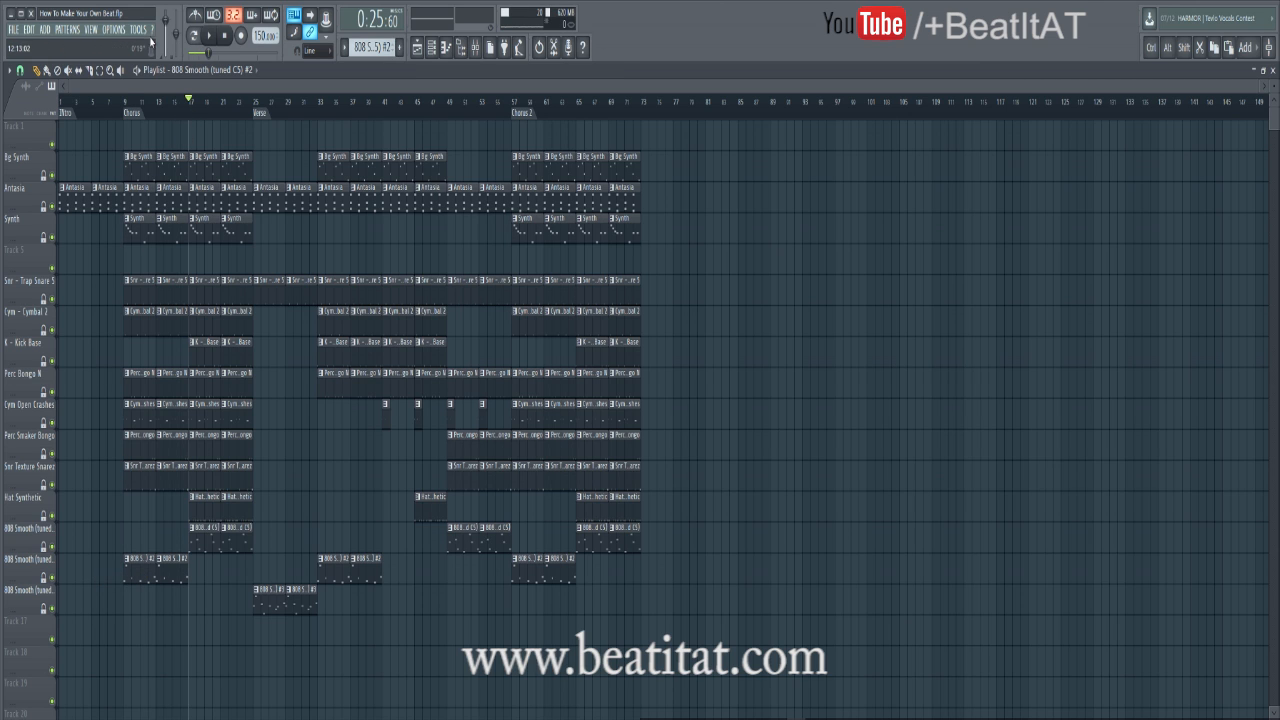
pyautogui.click(127, 108)
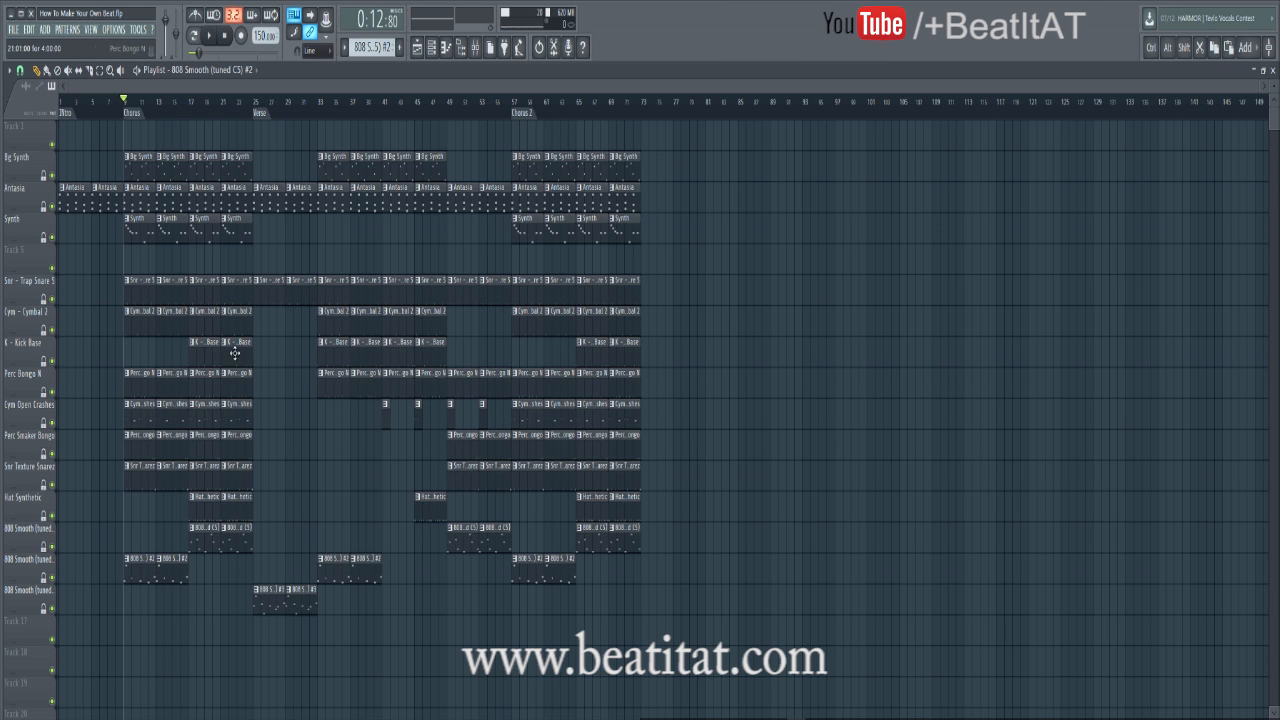
pyautogui.moveTo(199, 106); pyautogui.dragTo(316, 116)
pyautogui.click(254, 103)
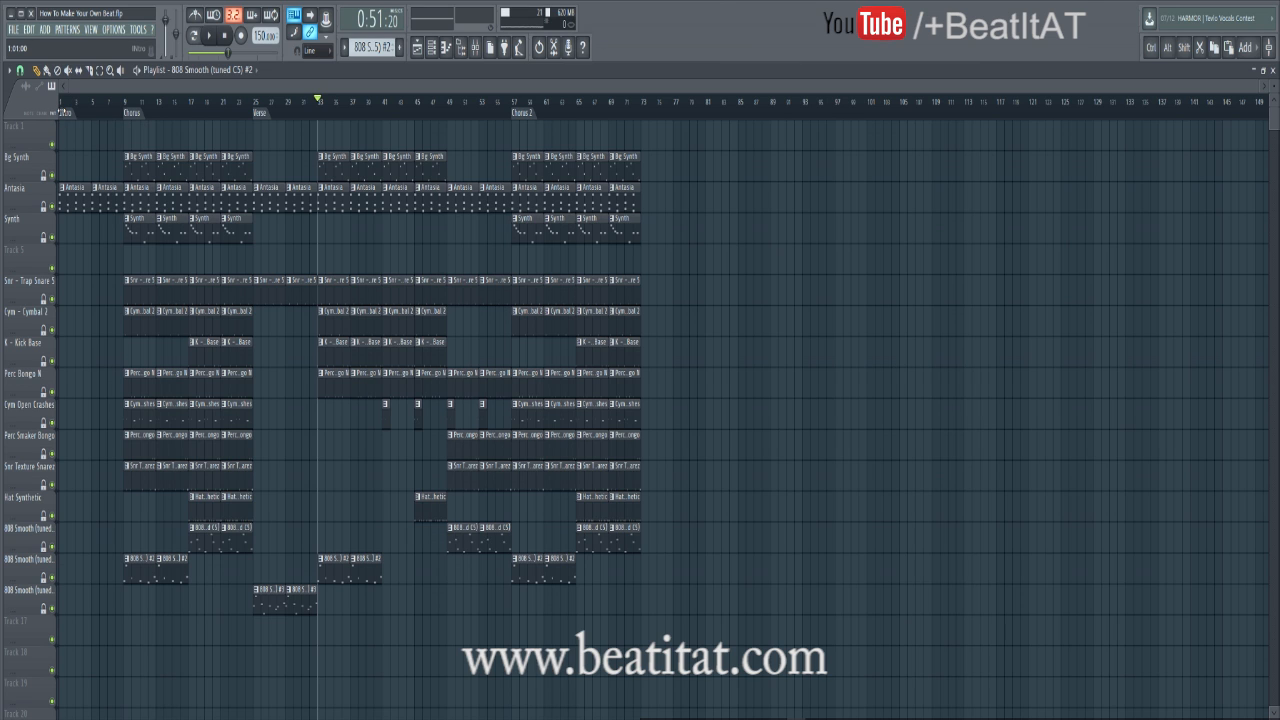
# Select the first half of the chorus, bars 9 to 17, and play it as a loop
pyautogui.doubleClick(134, 114)
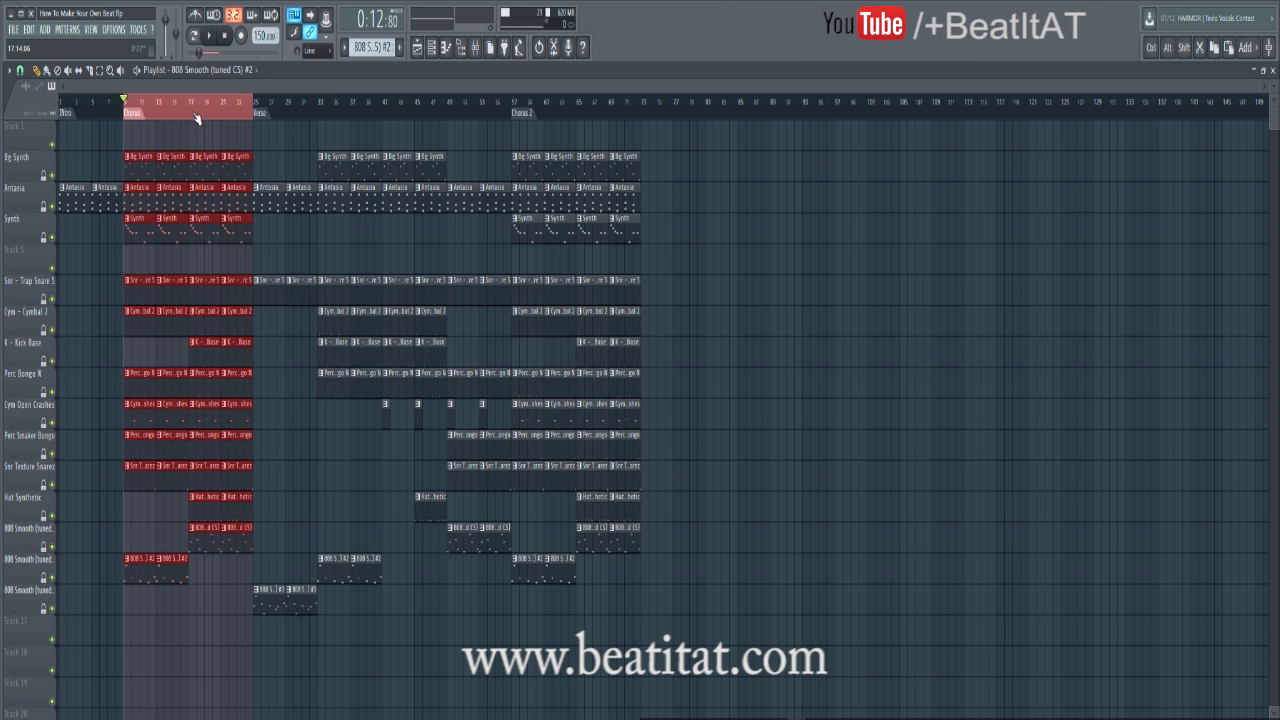
pyautogui.moveTo(189, 102); pyautogui.dragTo(124, 130)
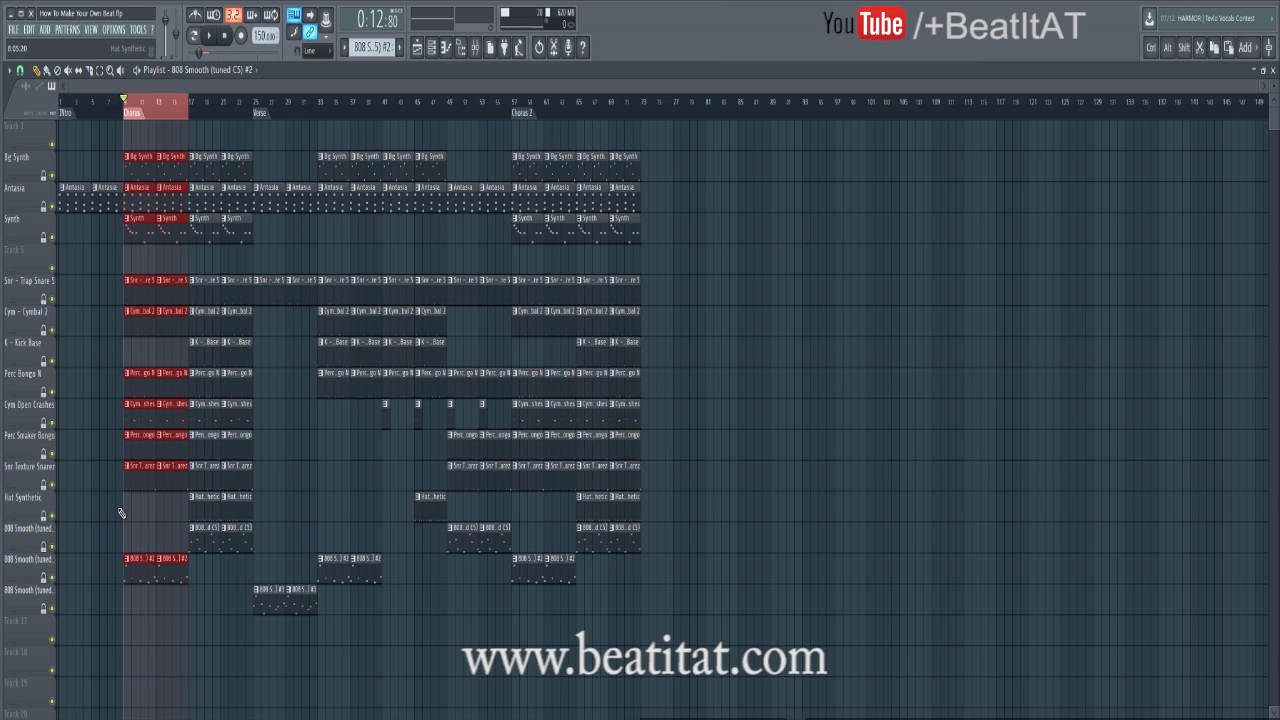
pyautogui.press('space')
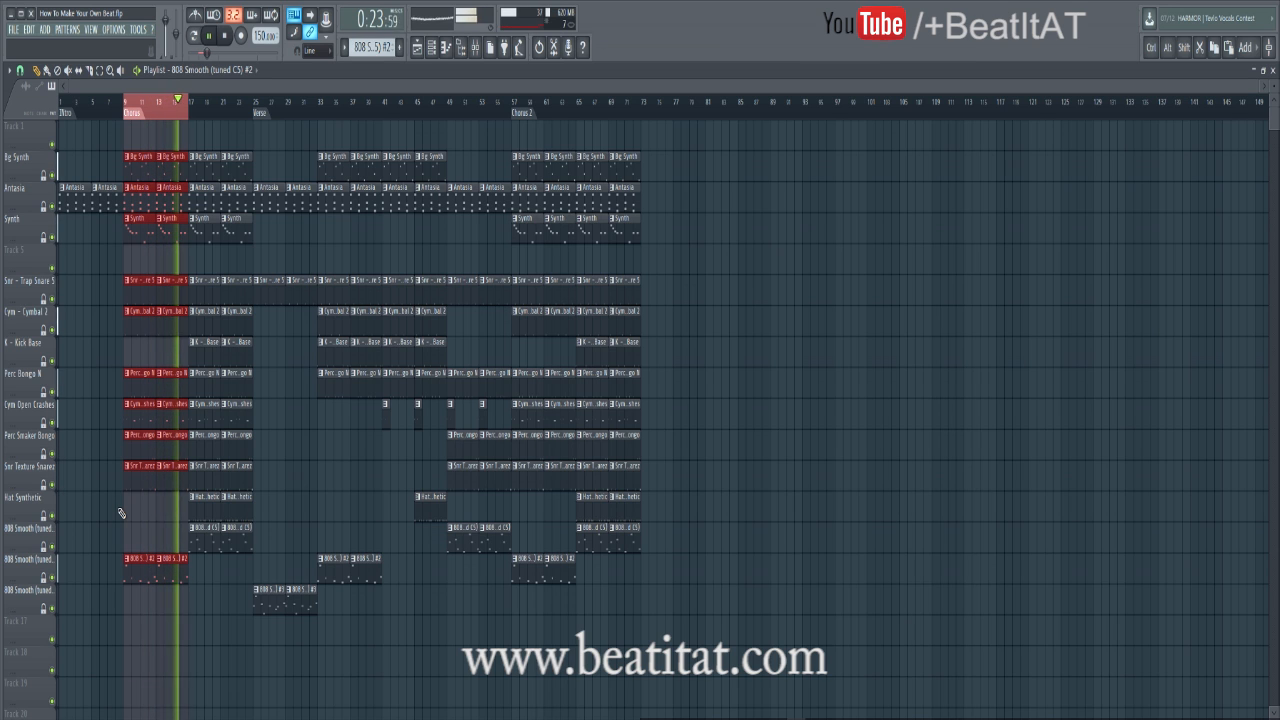
pyautogui.press('space')
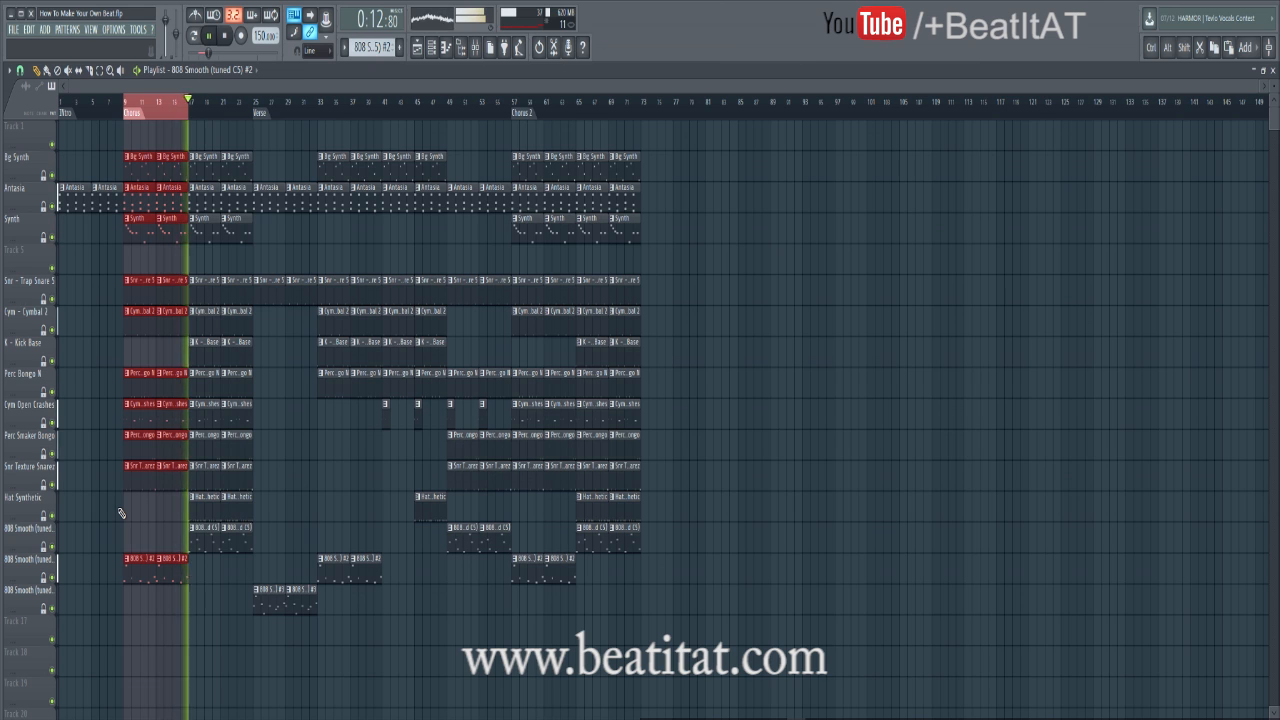
# Replace the time selection with the second chorus half, bars 17 to 25, and play it as a loop
pyautogui.rightClick(190, 107)
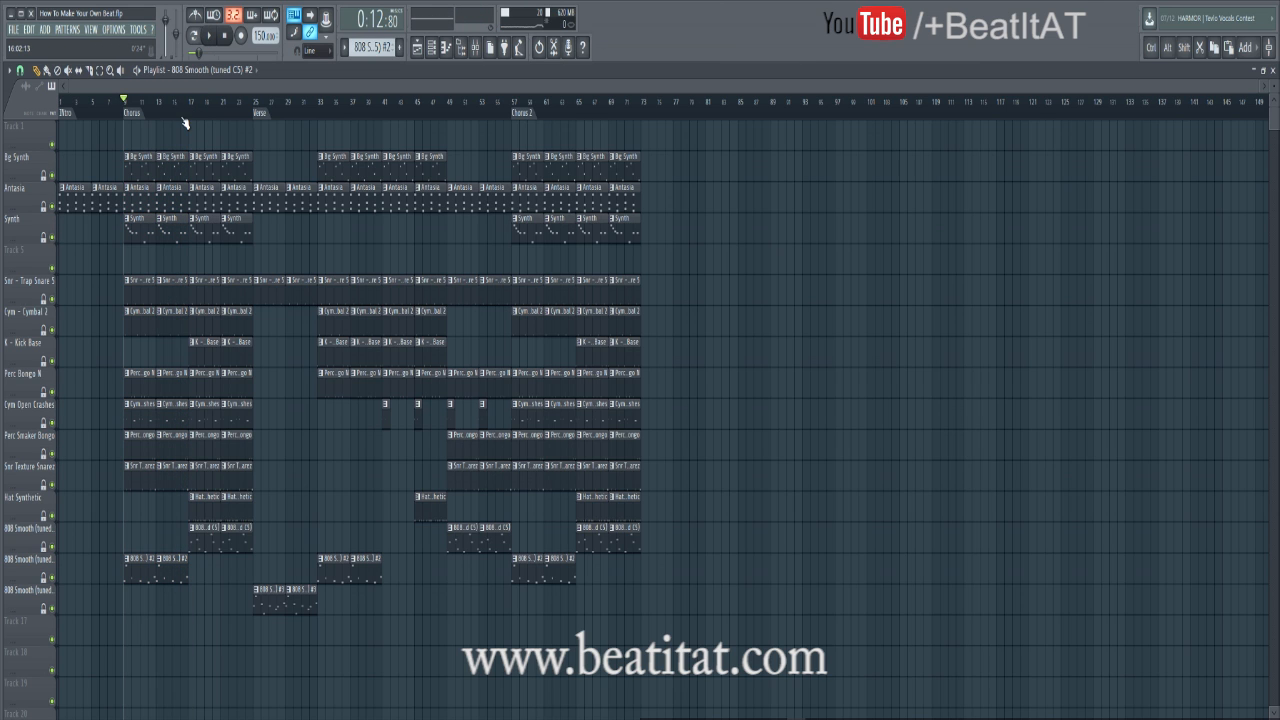
pyautogui.moveTo(191, 105); pyautogui.dragTo(254, 108)
pyautogui.press('space')
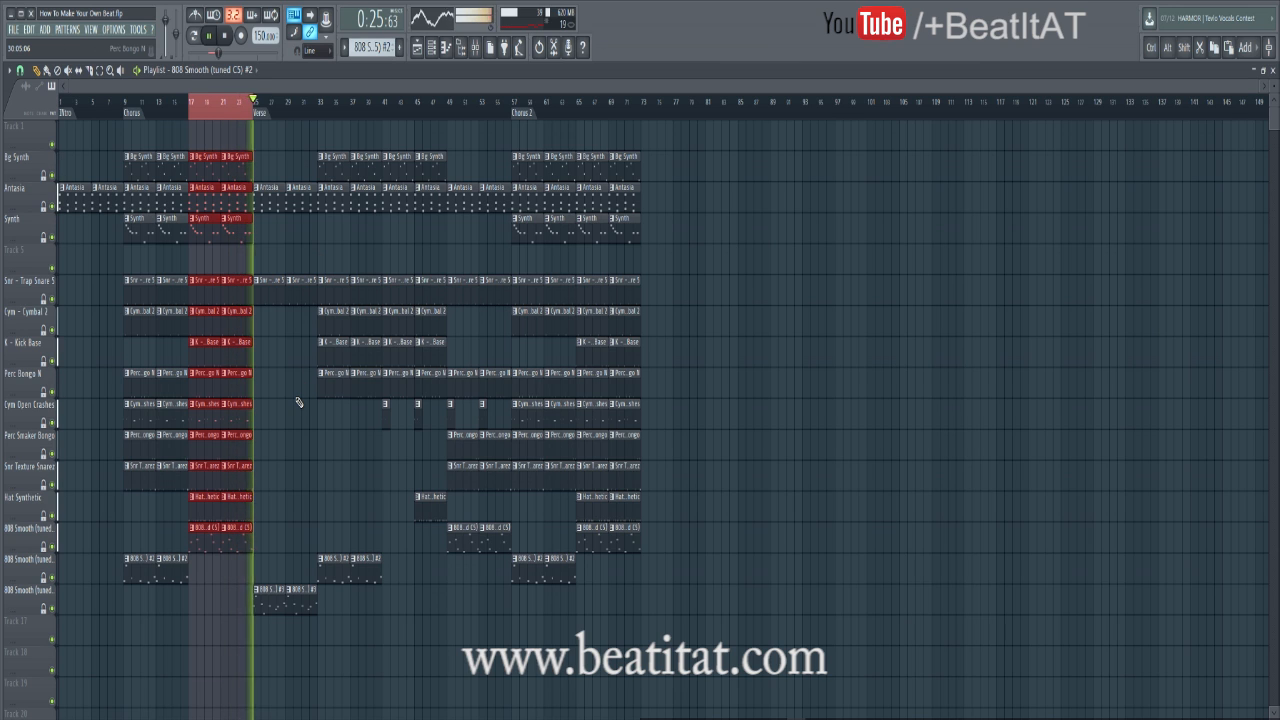
pyautogui.press('space')
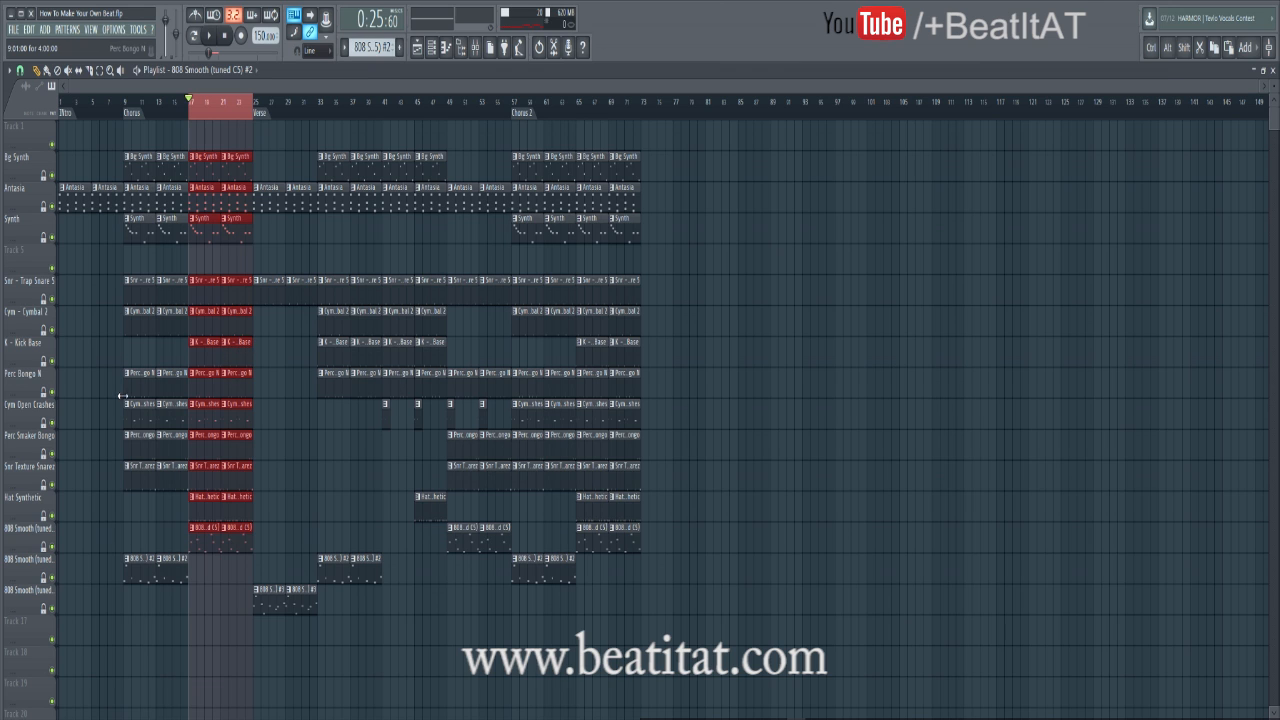
# Play the verse selection from bar 25 to 33, continue listening from bar 33 without a selection, and stop playback
pyautogui.click(212, 34)
pyautogui.click(253, 106)
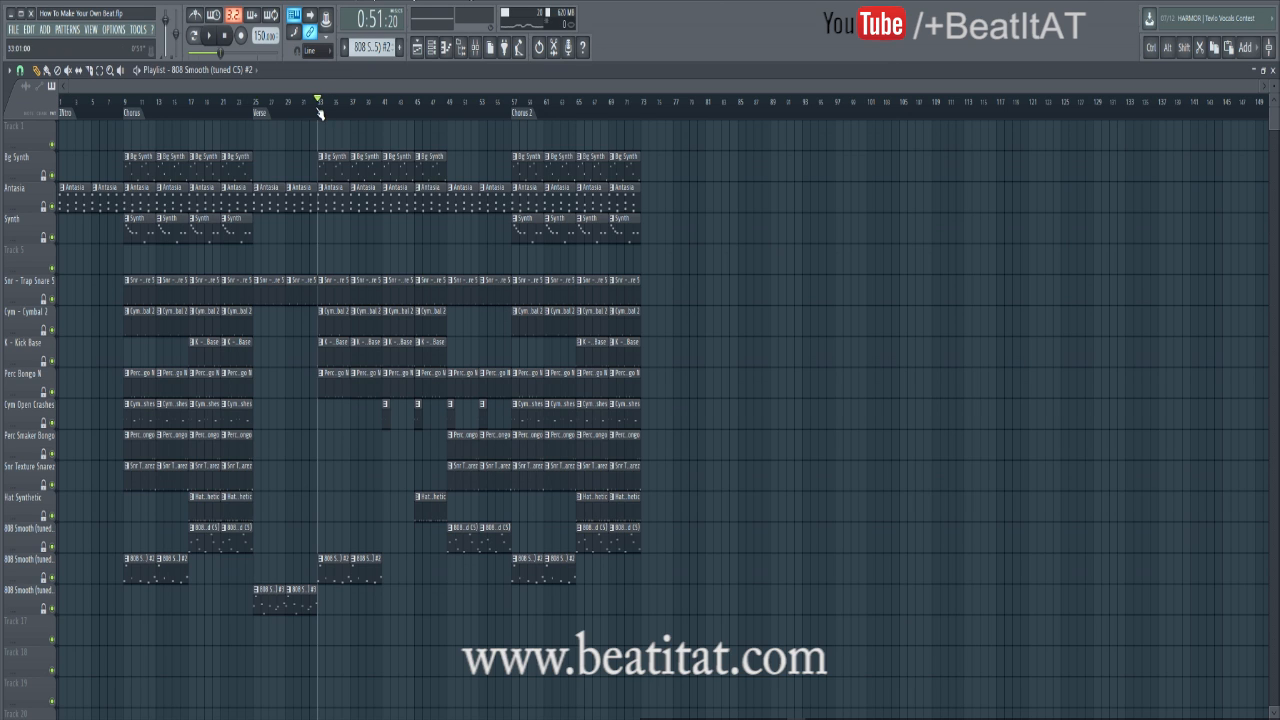
pyautogui.moveTo(317, 106); pyautogui.dragTo(254, 106)
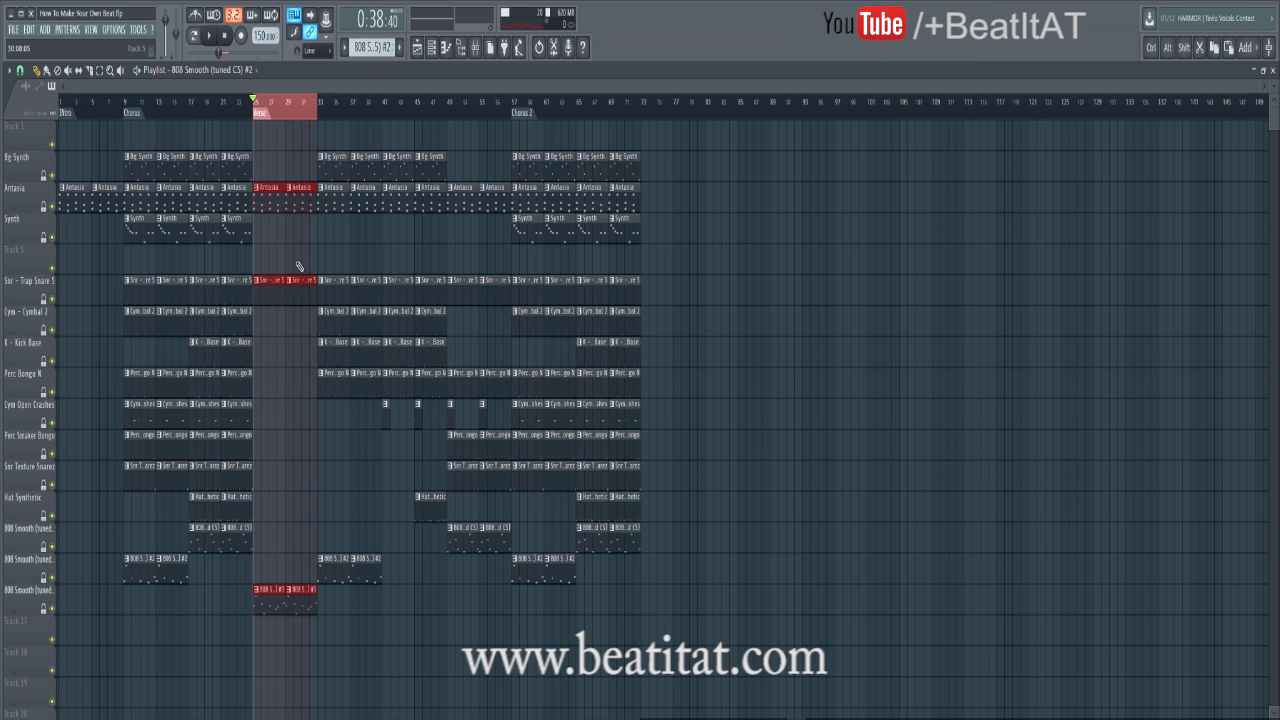
pyautogui.press('space')
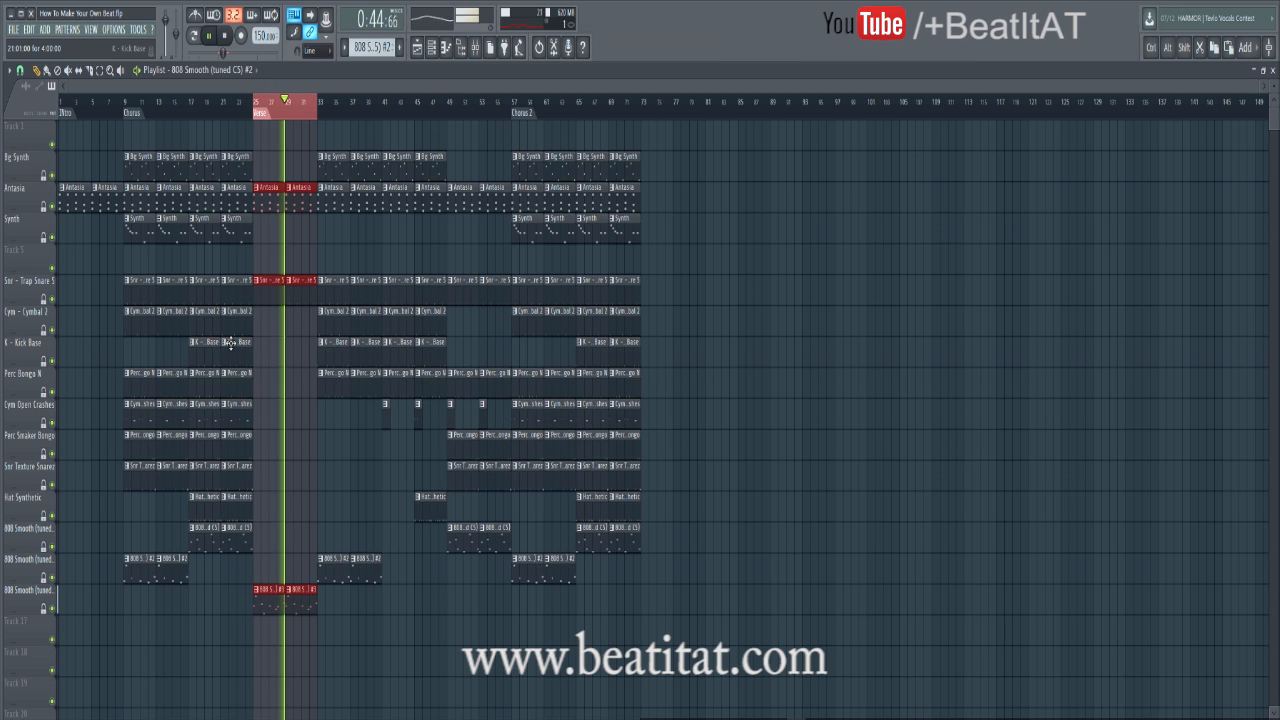
pyautogui.click(321, 111)
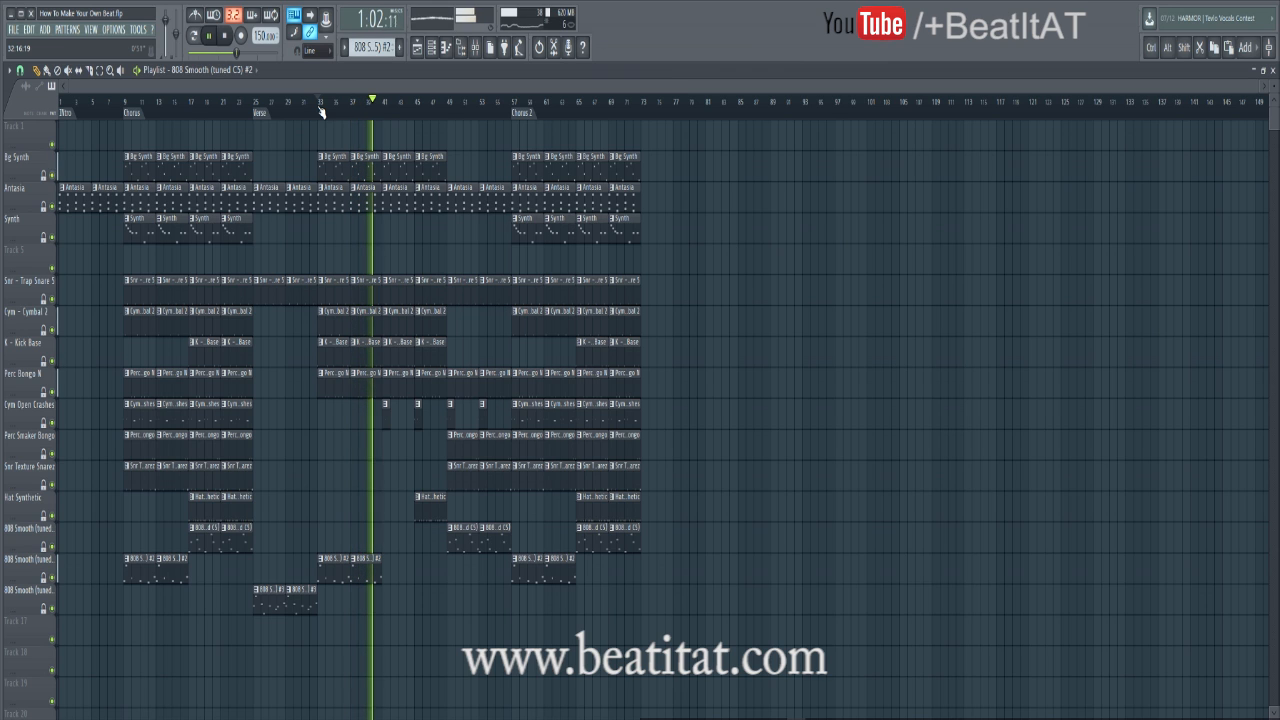
pyautogui.click(225, 37)
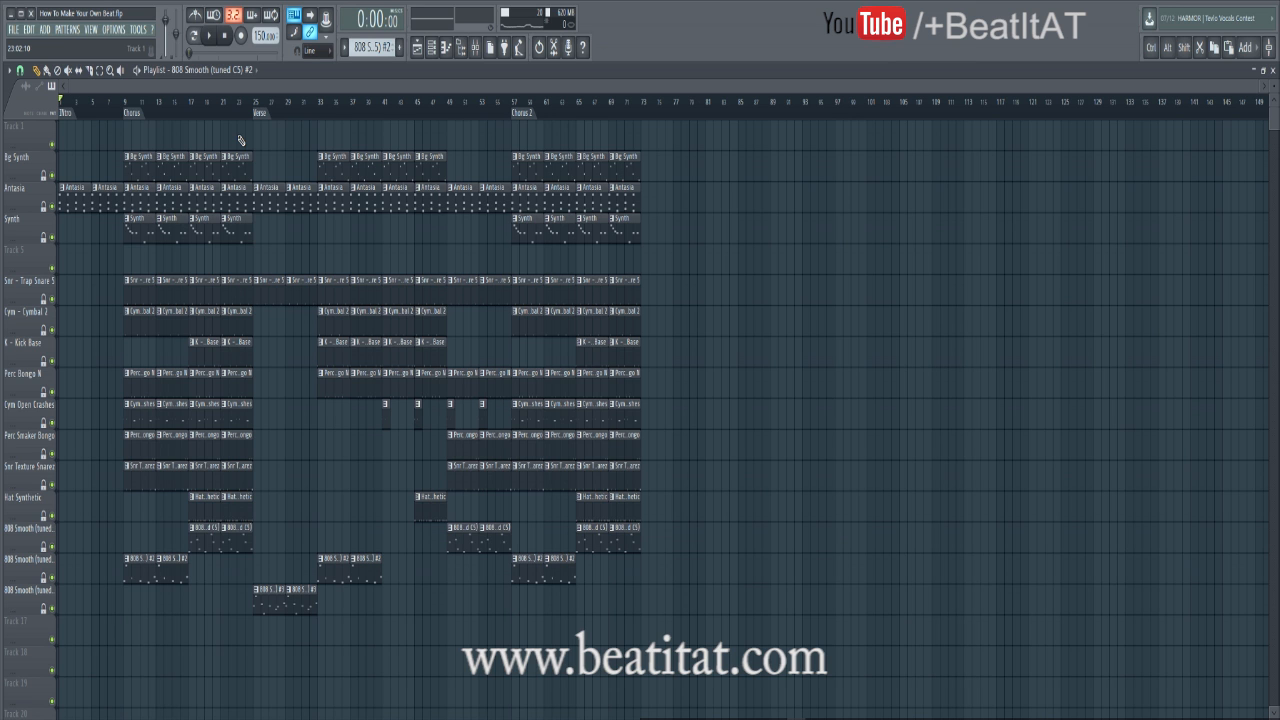
# Examine the Antasia chords in the piano roll, previewing the G5 and A#5 notes, and return to the playlist
pyautogui.doubleClick(84, 204)
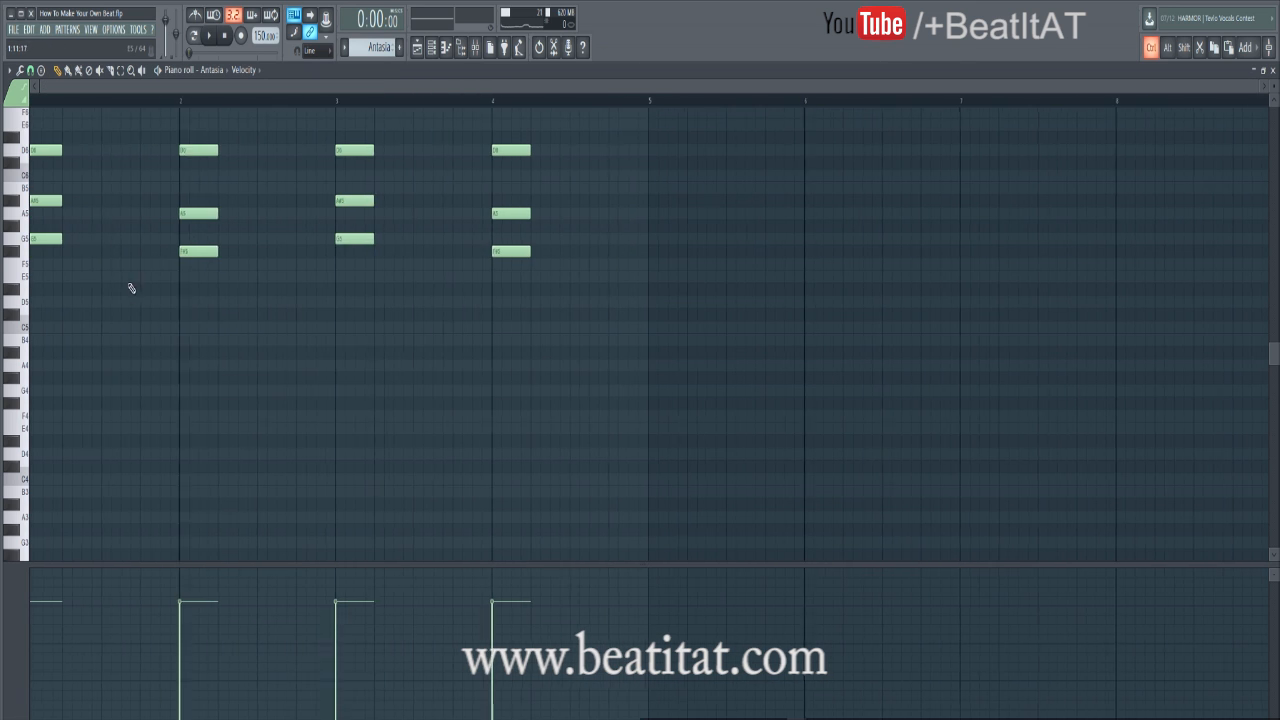
pyautogui.click(14, 243)
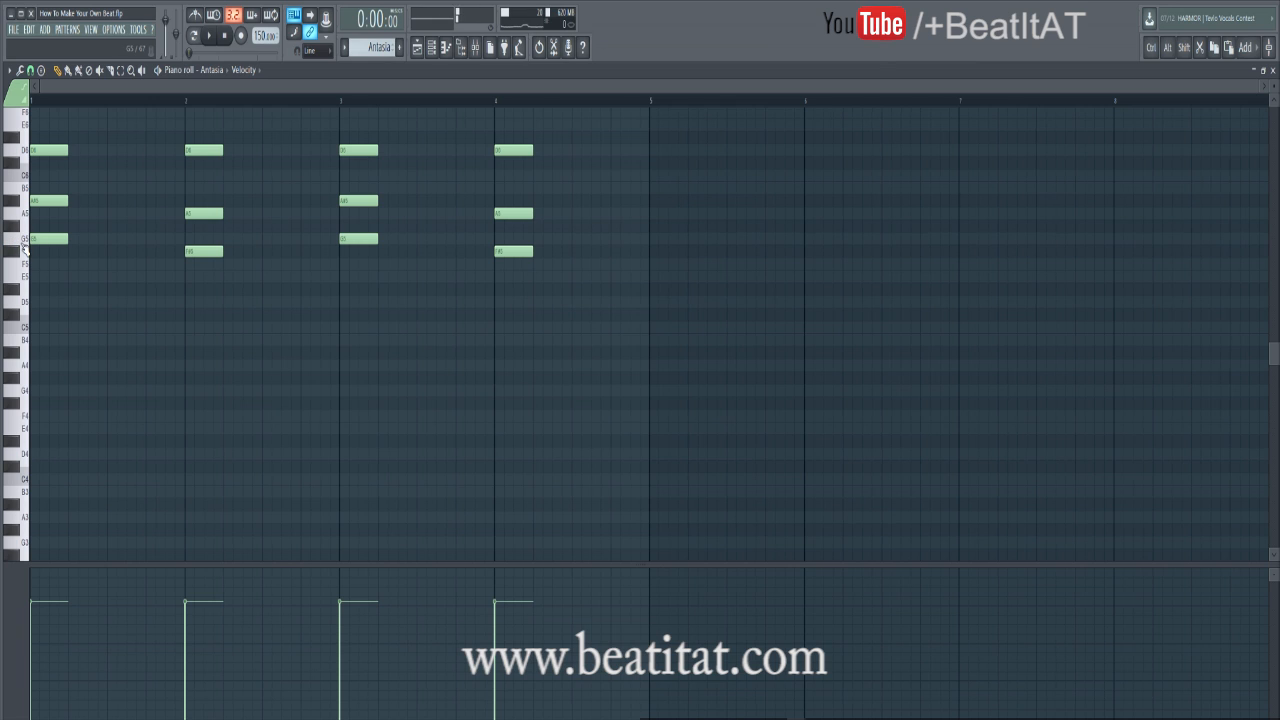
pyautogui.click(18, 203)
pyautogui.scroll(4, 250, 250)
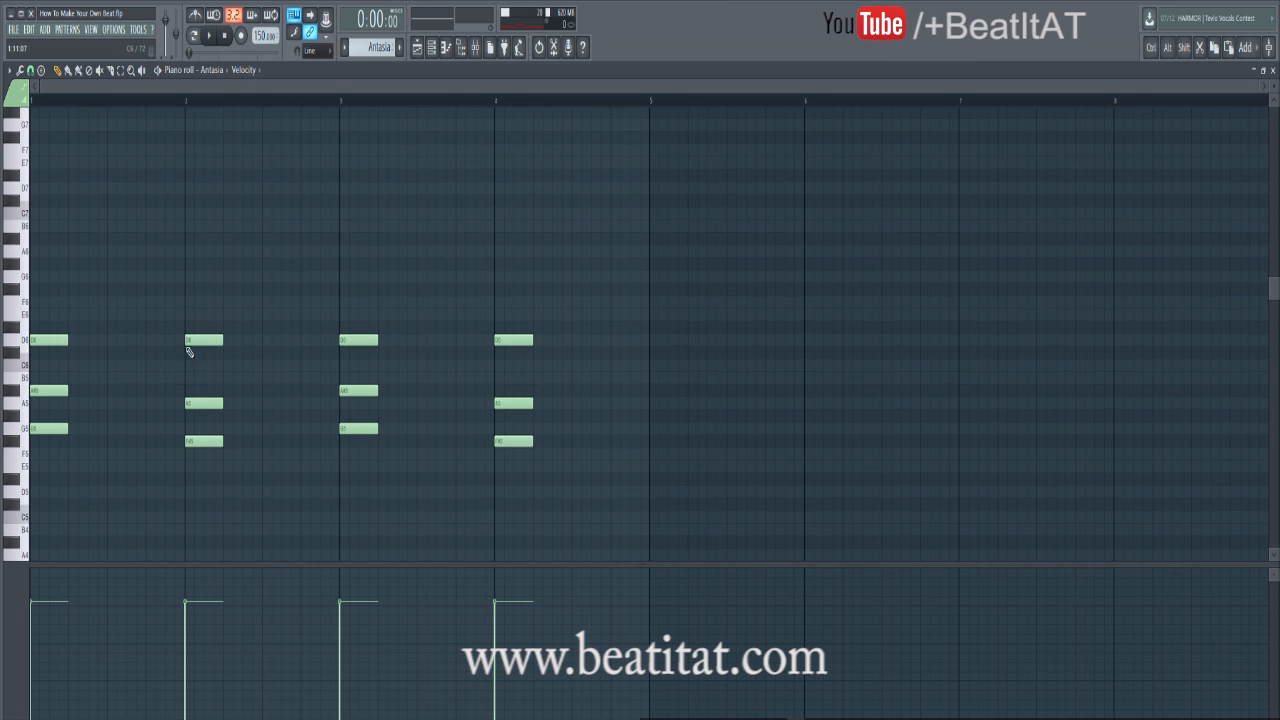
pyautogui.press('Escape')
pyautogui.press('Escape')
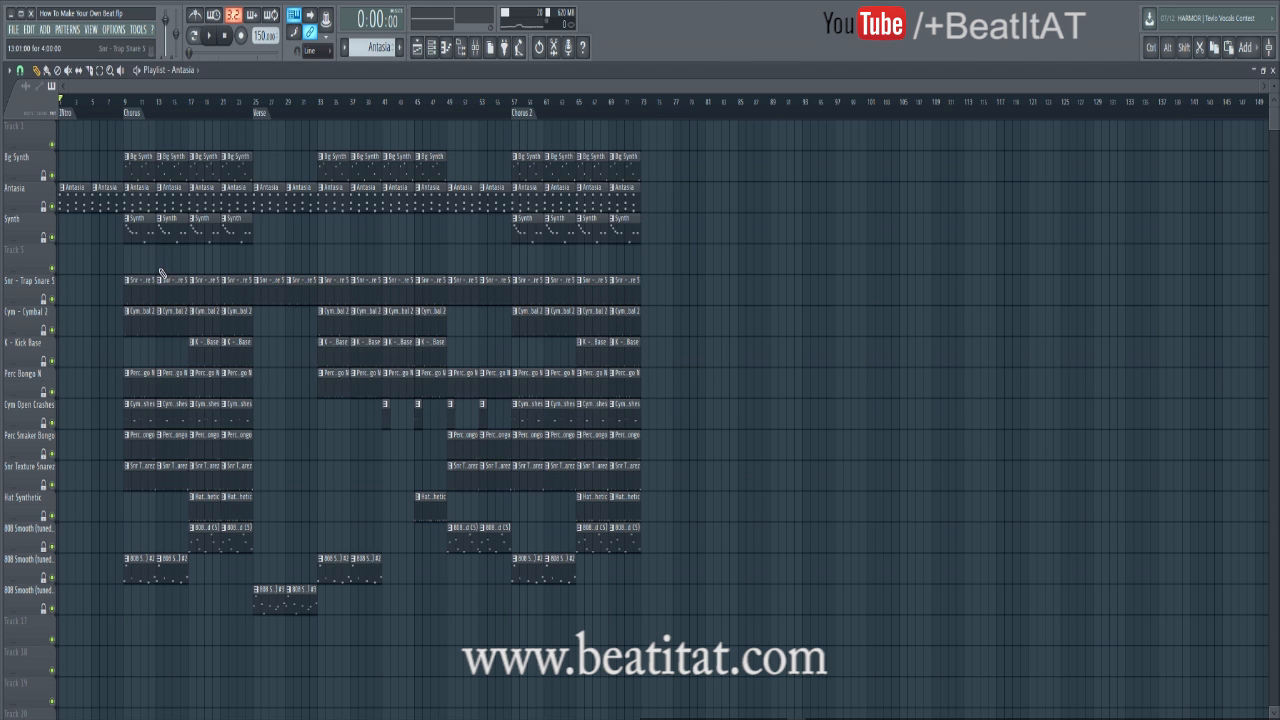
# Examine the Synth melody notes in the piano roll and return to the playlist with the channel rack closed
pyautogui.doubleClick(142, 241)
pyautogui.scroll(-4, 175, 287)
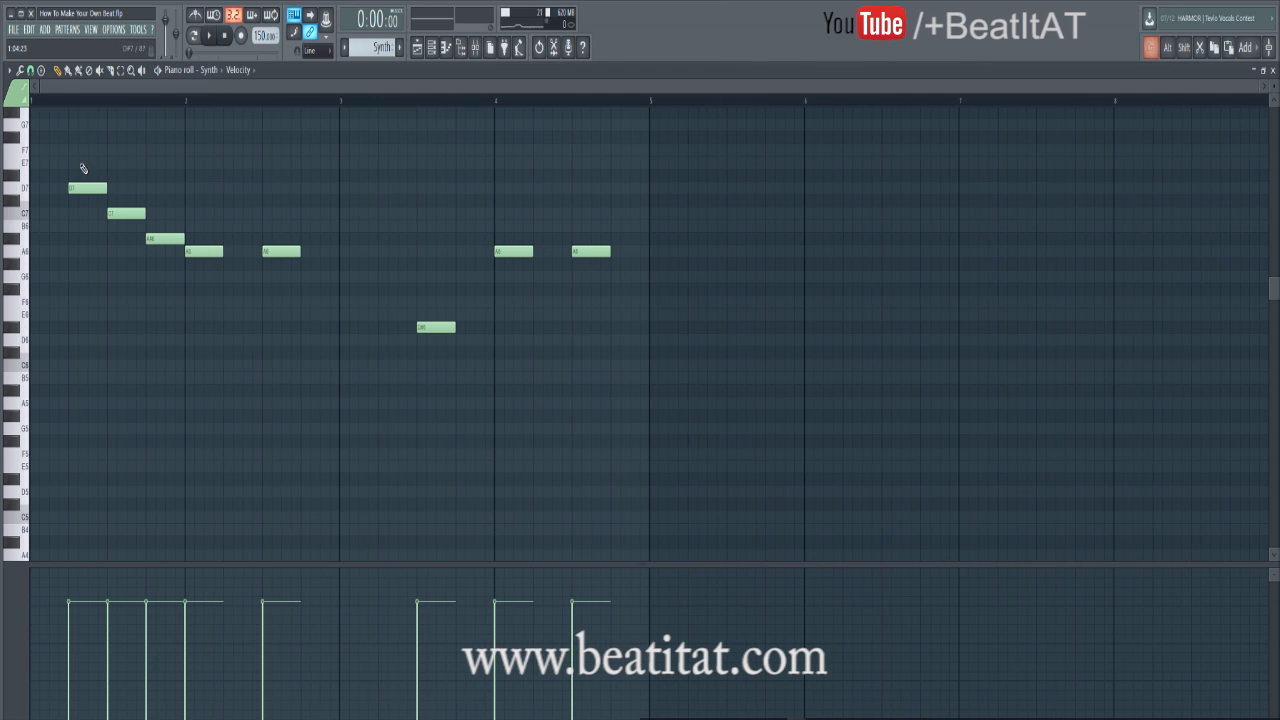
pyautogui.press('Escape')
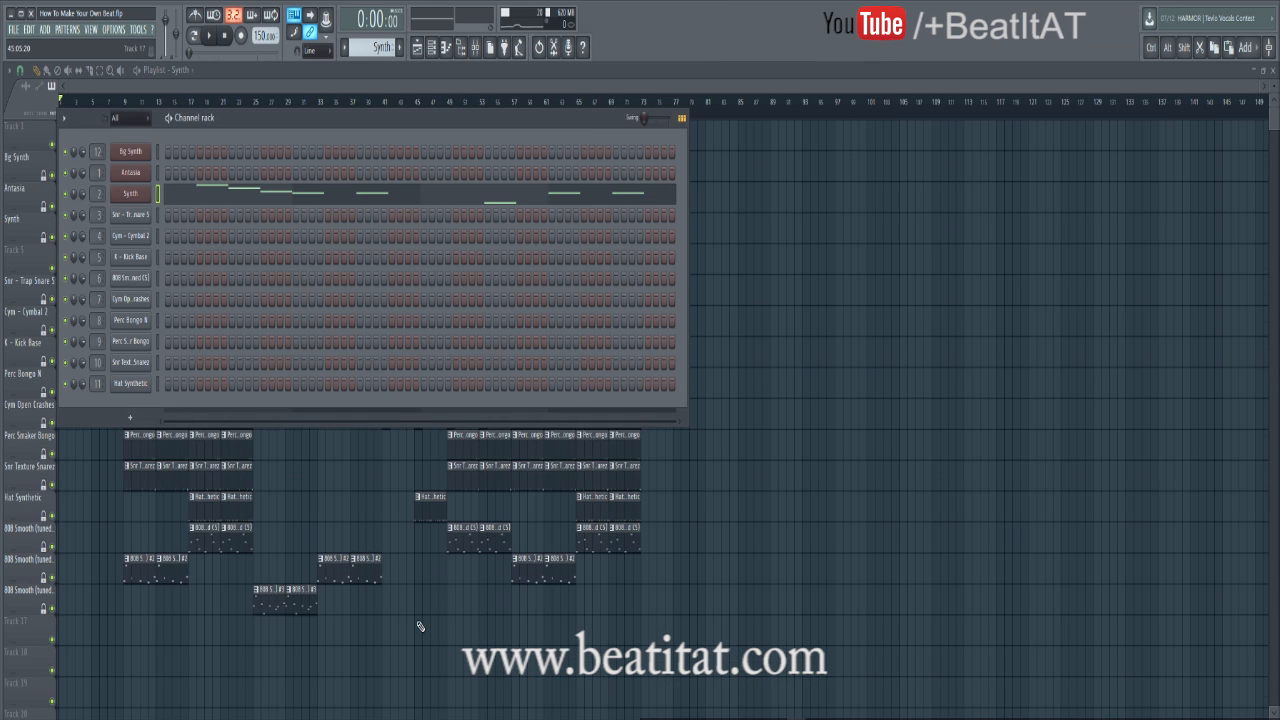
pyautogui.press('Escape')
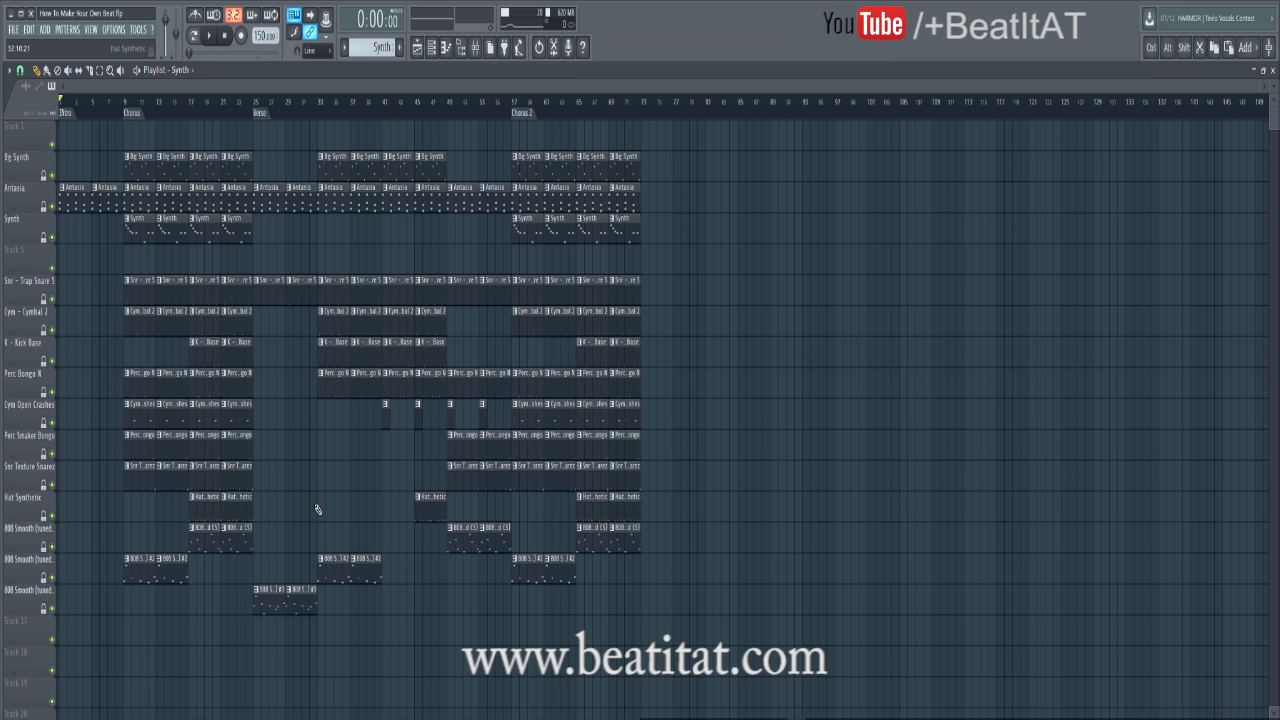
# Open the mixer
pyautogui.click(477, 48)
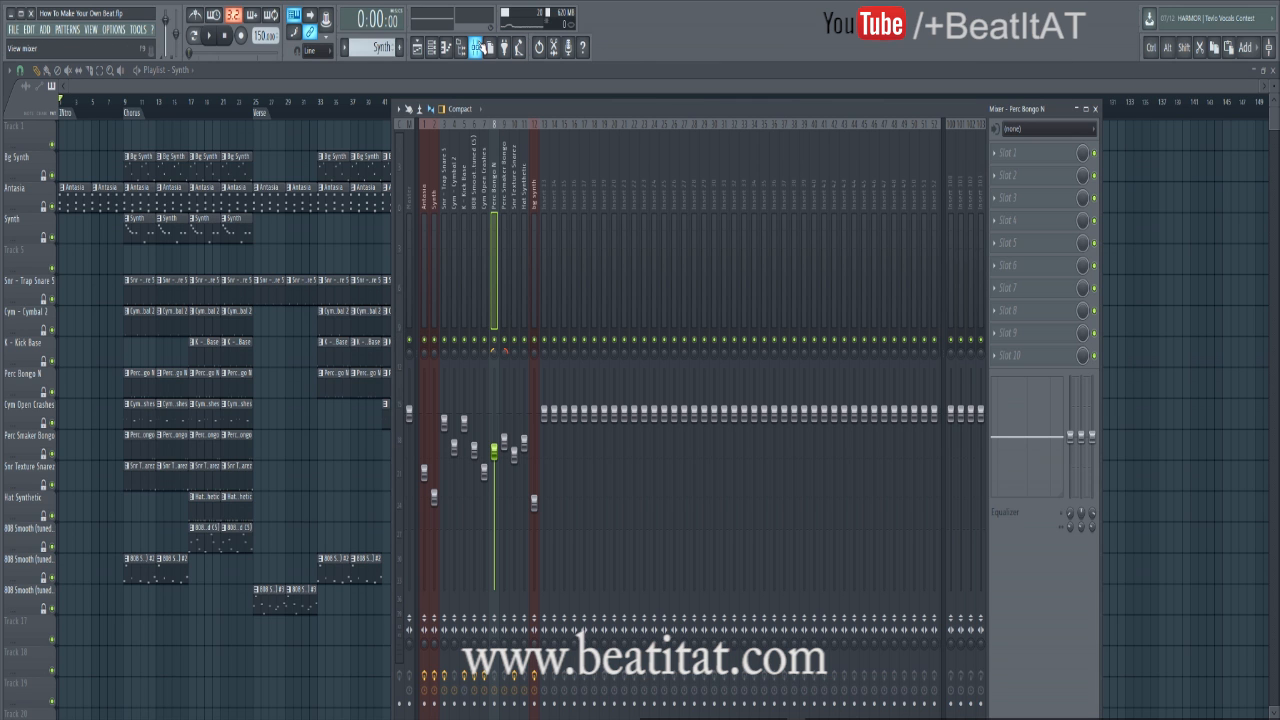